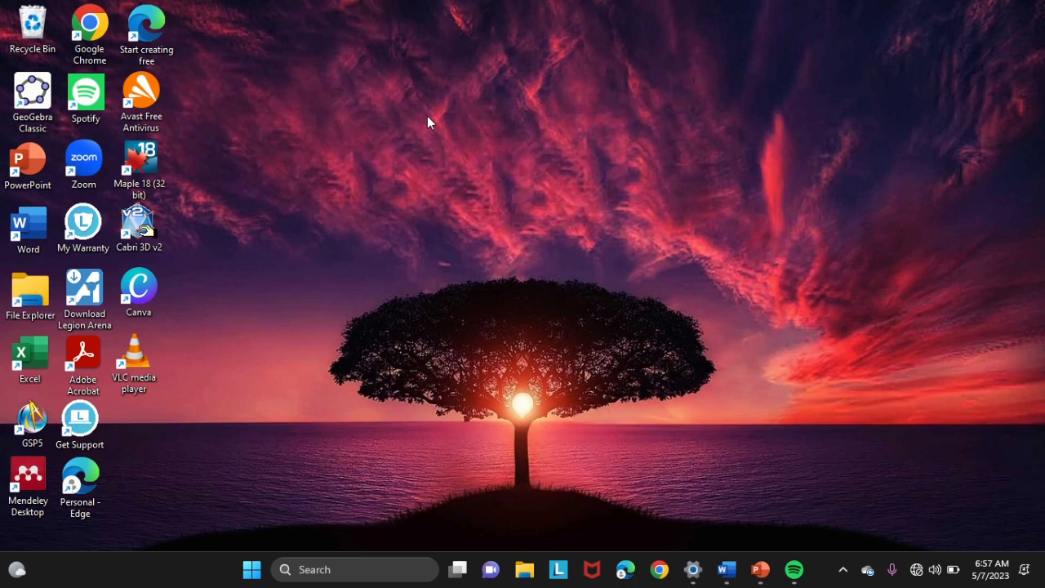
# Step: Switch to the open Word document and show the Soal question list on its first page
pyautogui.moveTo(728, 567)
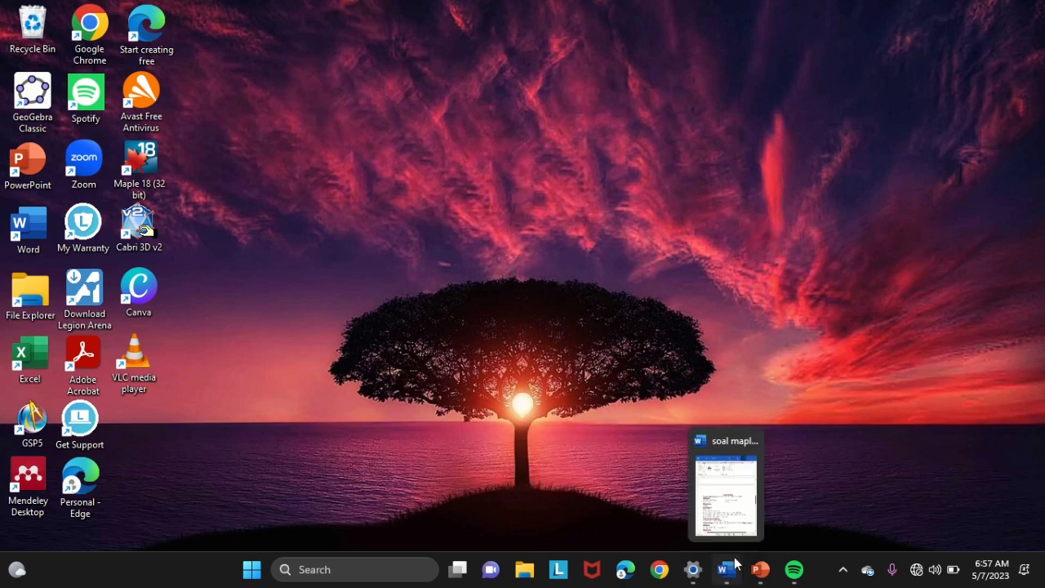
pyautogui.click(733, 528)
pyautogui.click(789, 379)
pyautogui.scroll(-1, 788, 375)
pyautogui.scroll(3, 788, 376)
pyautogui.scroll(6, 788, 376)
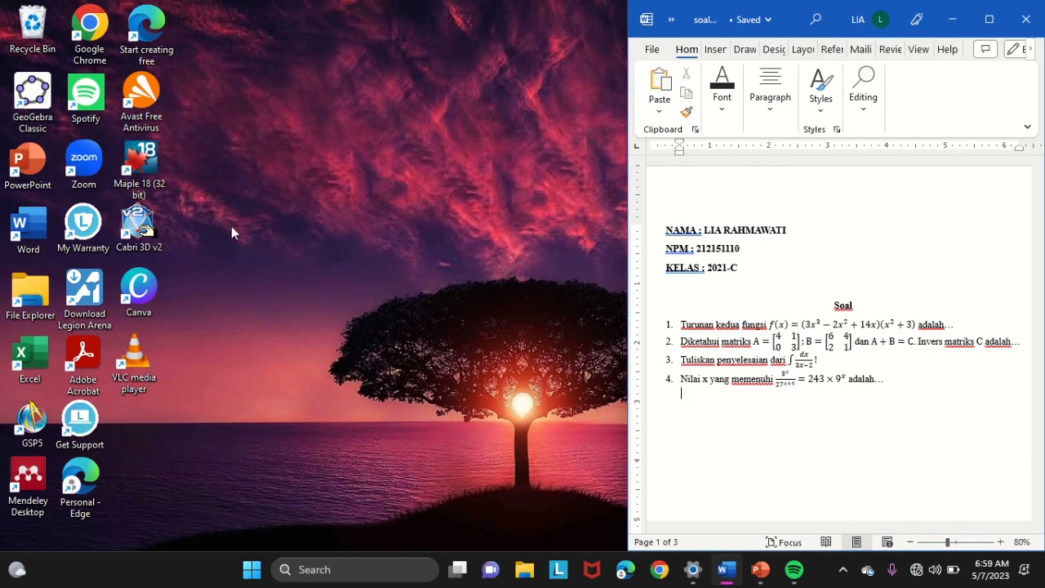
# Step: Launch Maple 18 and collapse the Matrix palette
pyautogui.click(130, 163)
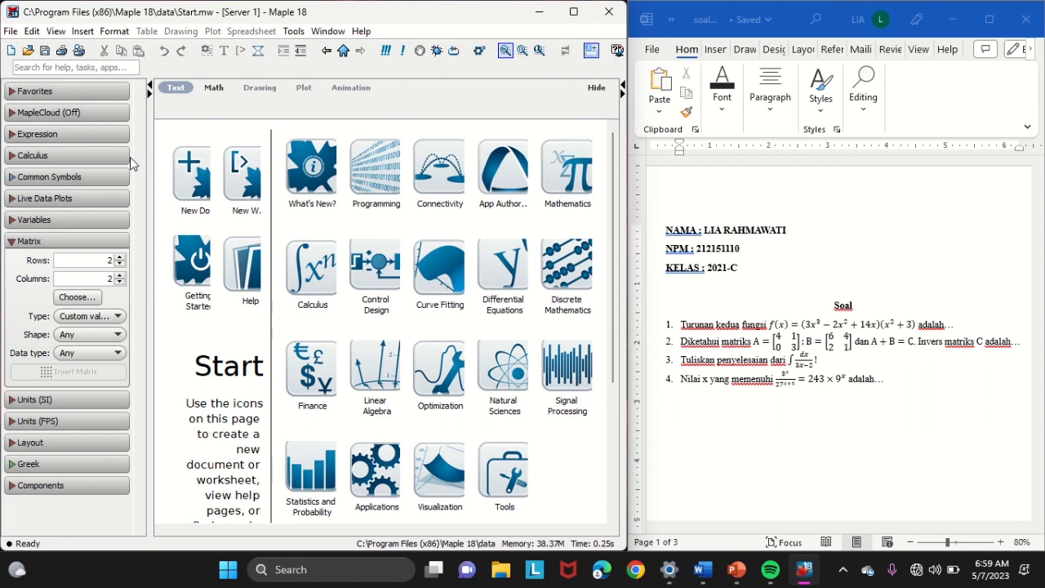
pyautogui.click(71, 242)
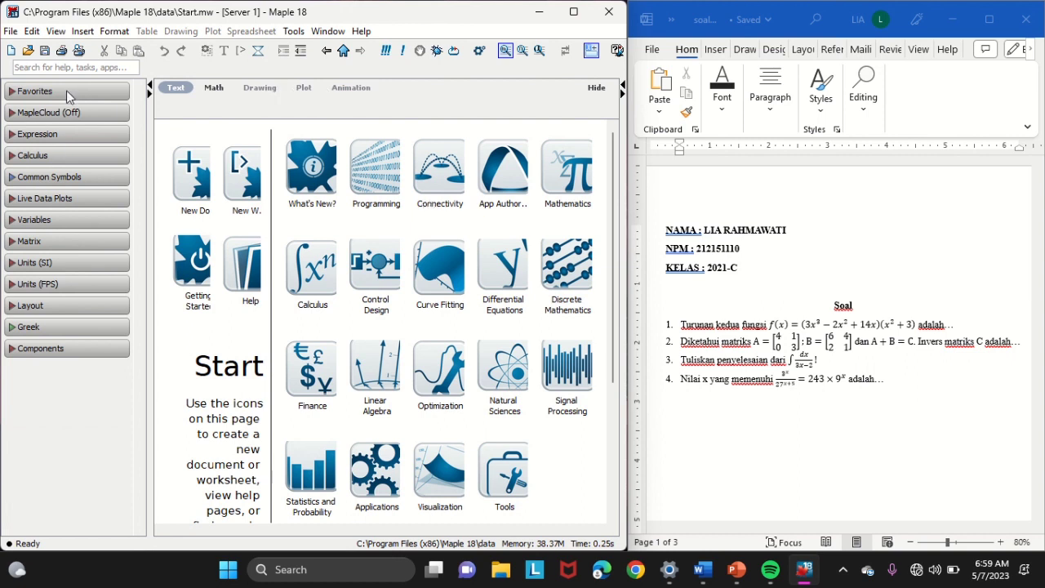
pyautogui.click(55, 136)
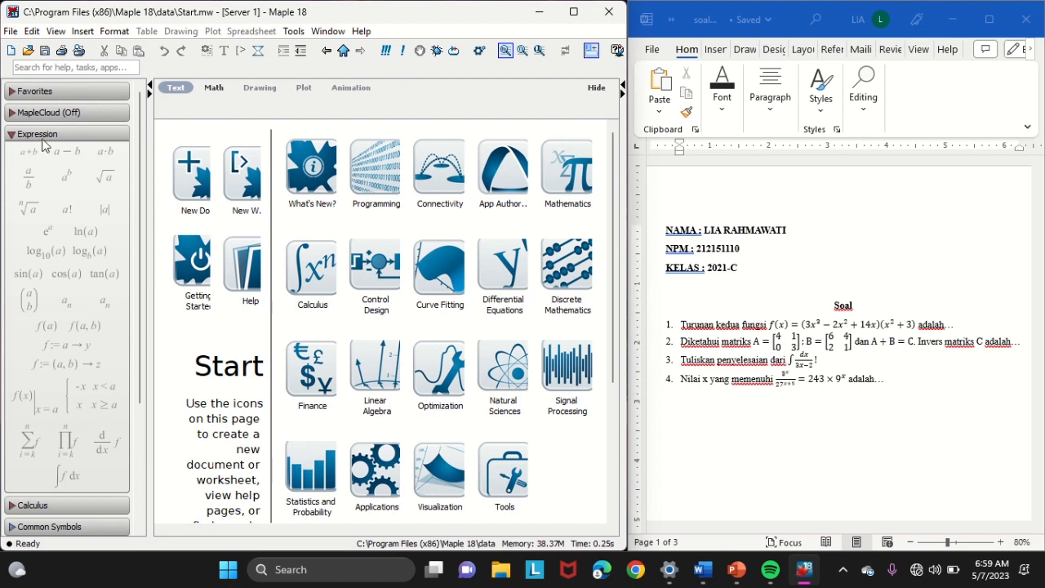
pyautogui.click(43, 135)
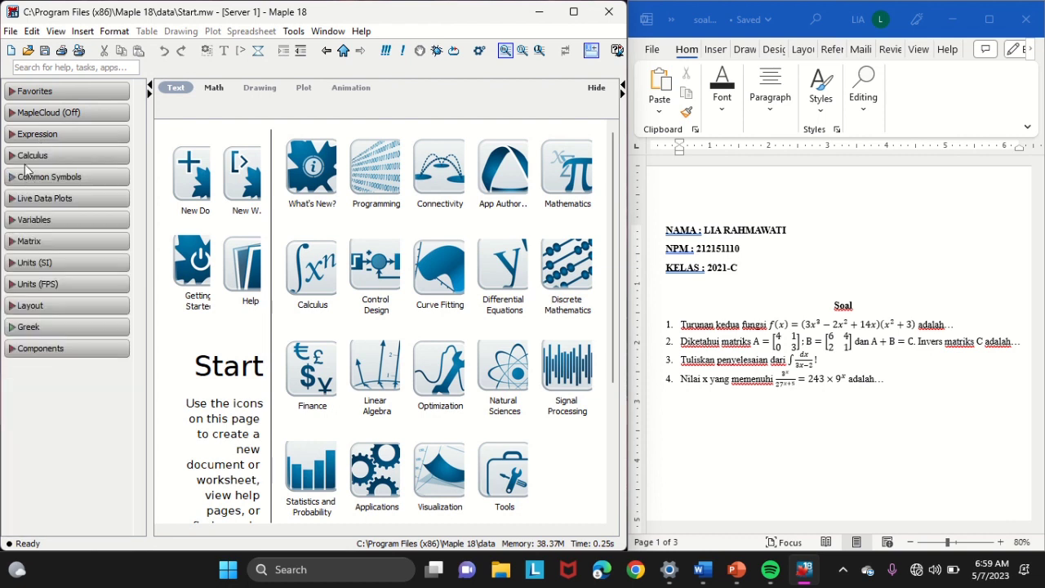
pyautogui.click(23, 156)
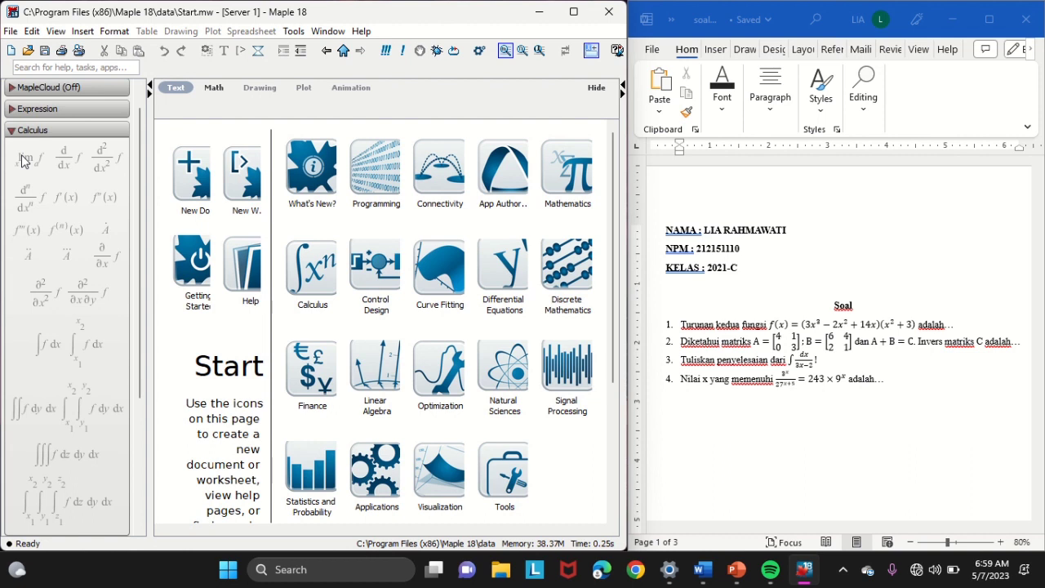
pyautogui.click(112, 133)
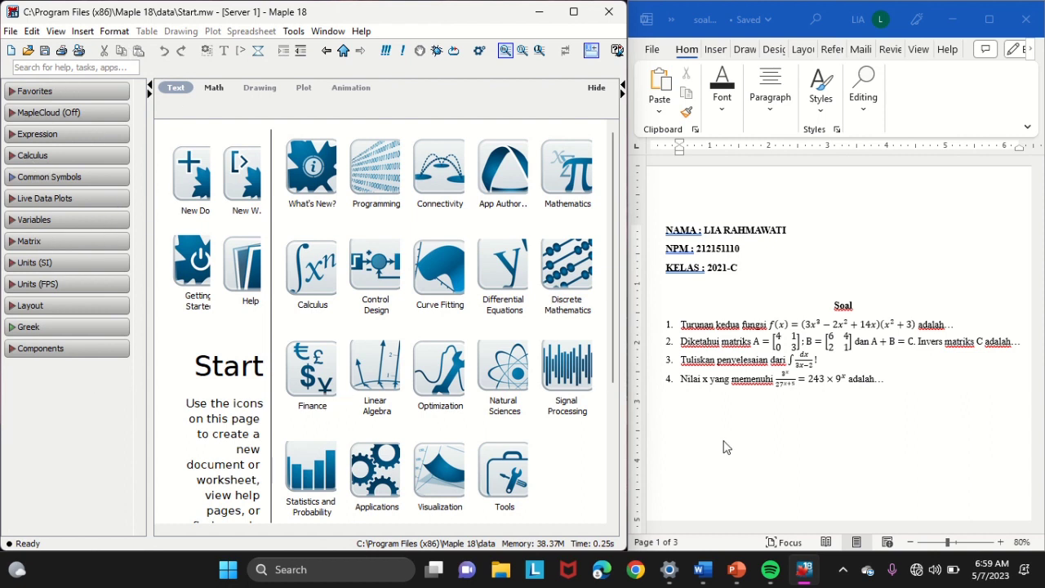
# Step: Open a new worksheet and begin defining f with an opening parenthesis, the term 3x^3 and a minus sign
pyautogui.click(242, 172)
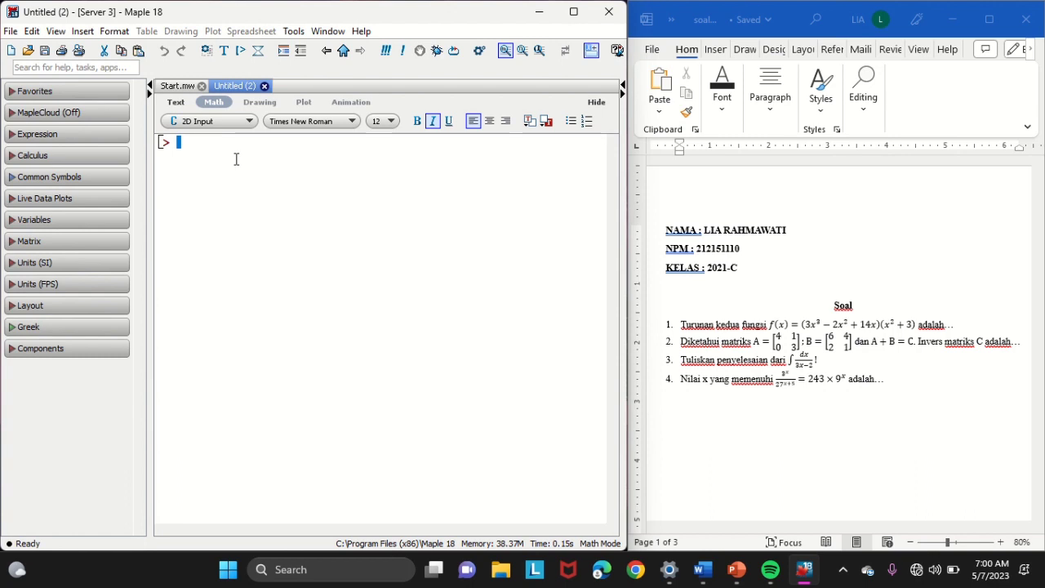
pyautogui.write('f ')
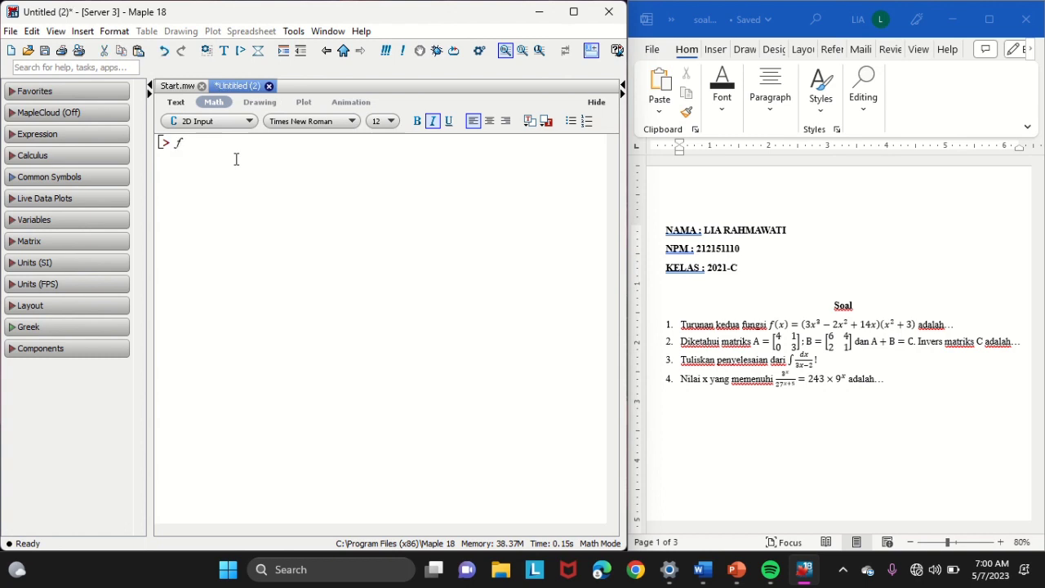
pyautogui.write(':=')
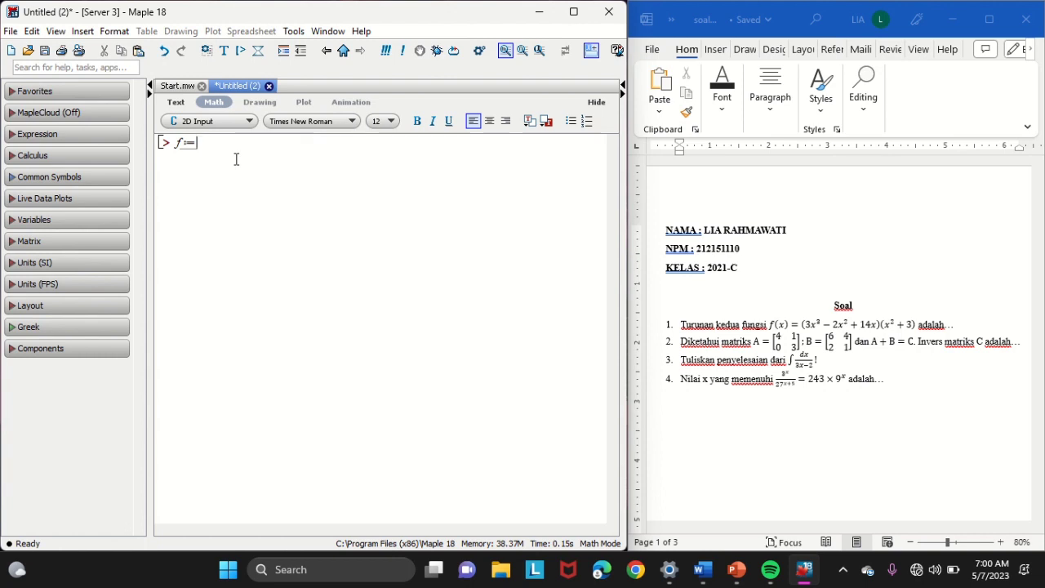
pyautogui.write('(')
pyautogui.click(14, 135)
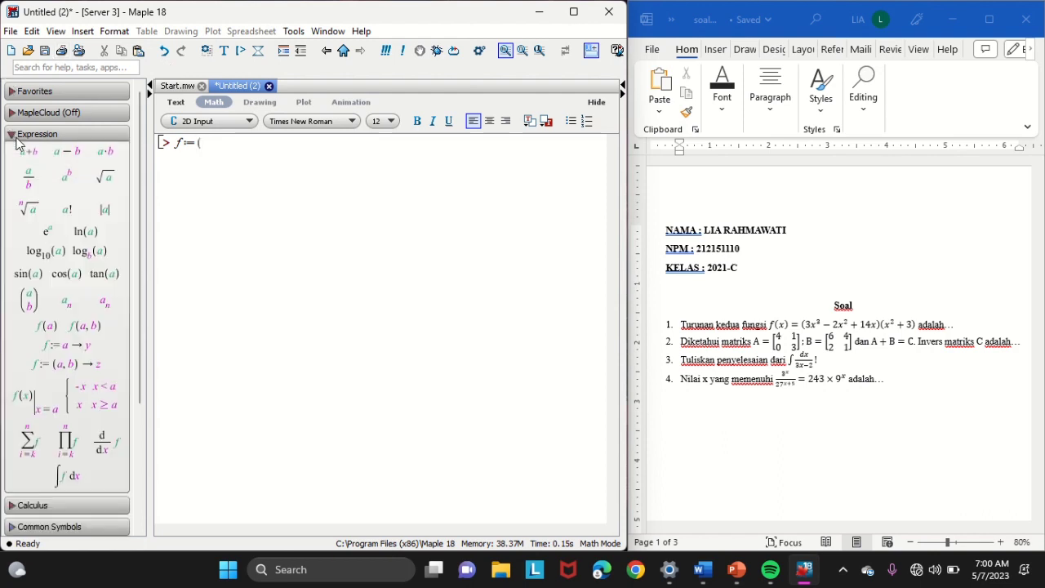
pyautogui.click(67, 176)
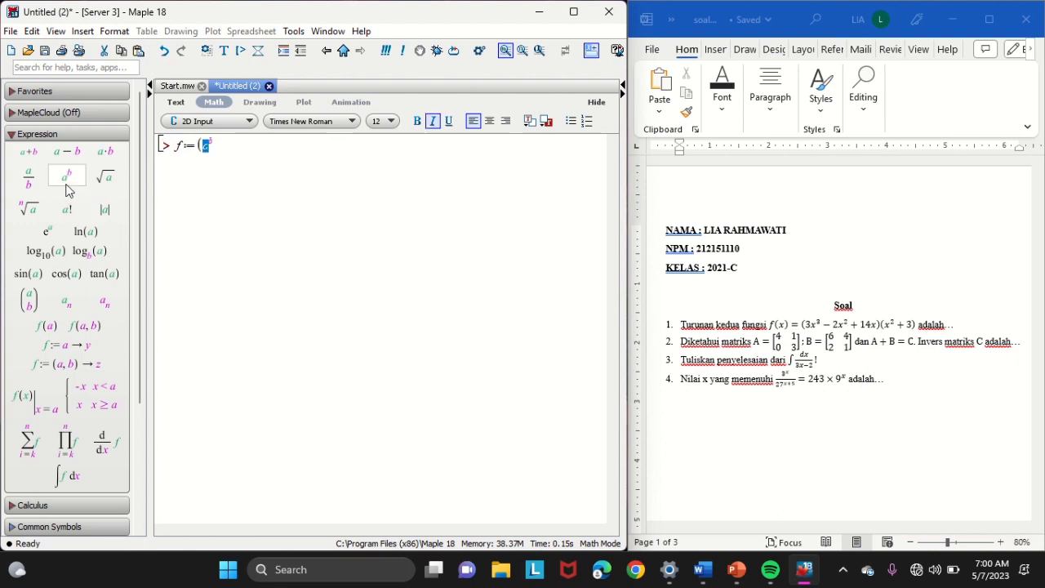
pyautogui.write('3x')
pyautogui.press('Tab')
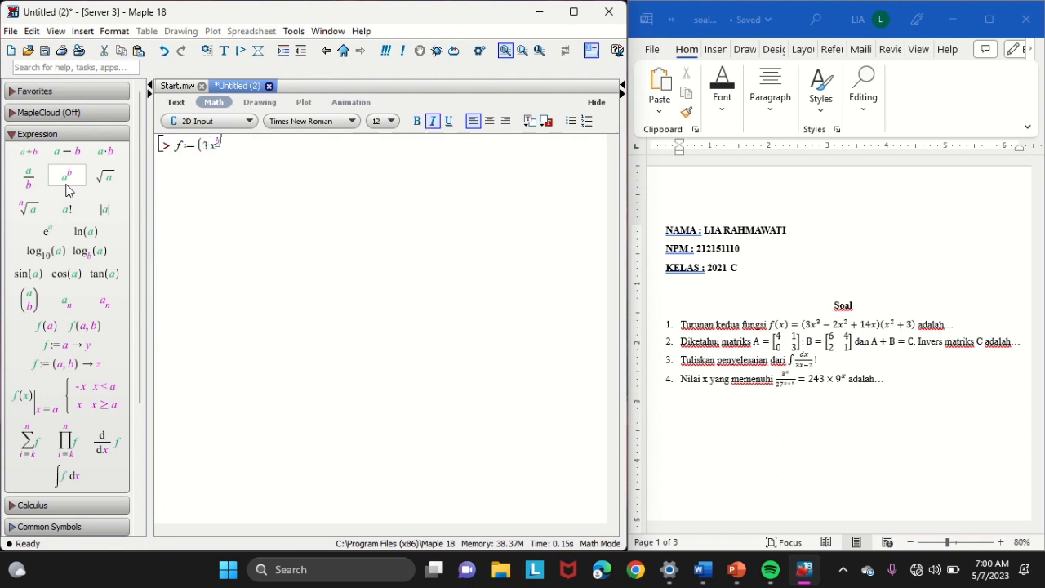
pyautogui.write('3')
pyautogui.press('Right')
pyautogui.write('-')
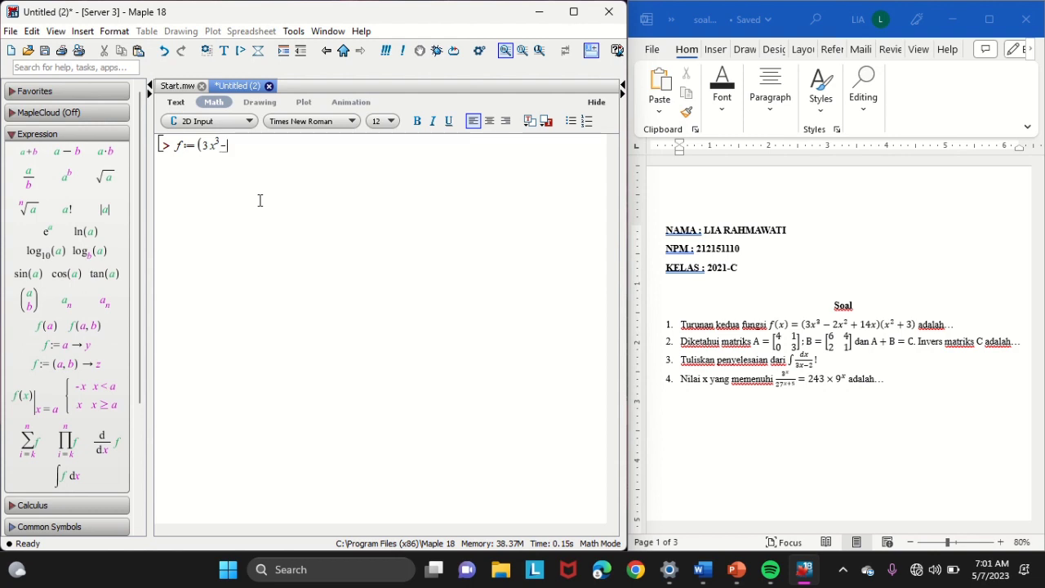
# Step: Complete the first factor of f by adding 2x^2 + 14x and closing the parenthesis
pyautogui.write('2x')
pyautogui.write('^')
pyautogui.write('2')
pyautogui.press('Right')
pyautogui.write('+ 14 x)')
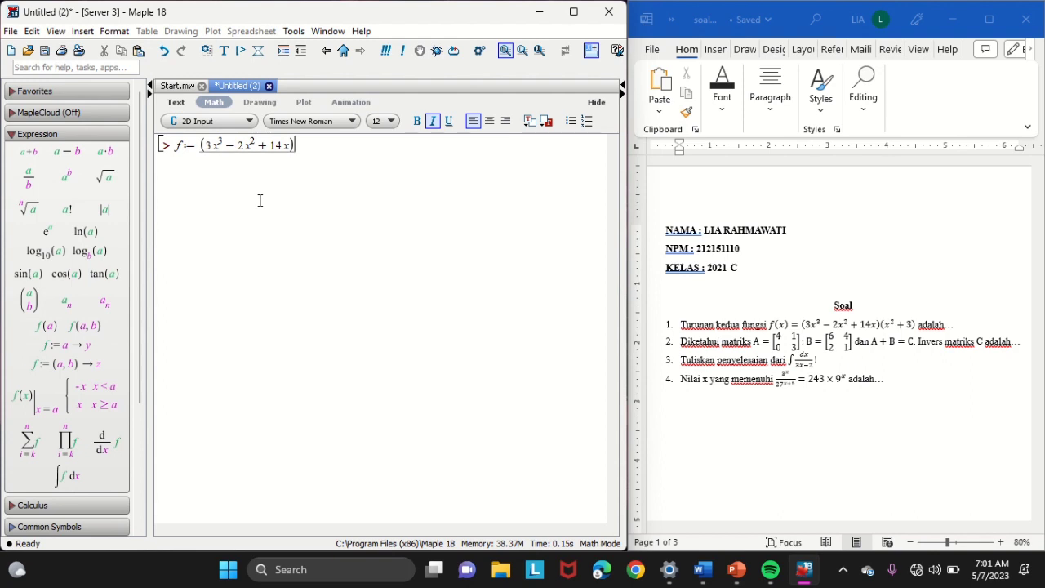
# Step: Multiply the first factor by (x^2 + 3) and evaluate the definition of f
pyautogui.press('Right')
pyautogui.write('*(x')
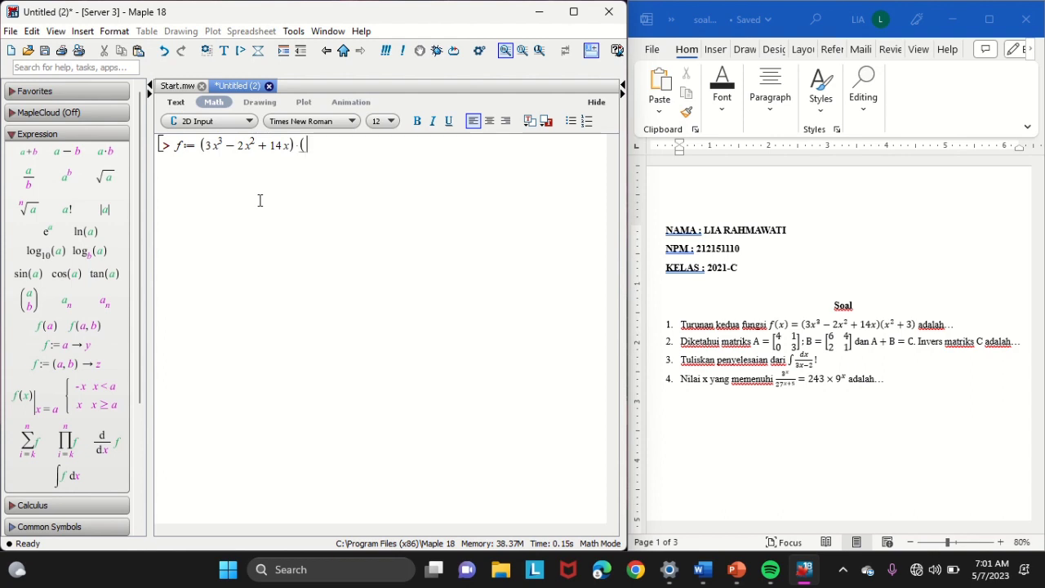
pyautogui.write('^2')
pyautogui.press('Right')
pyautogui.write('+ 3)')
pyautogui.press('Return')
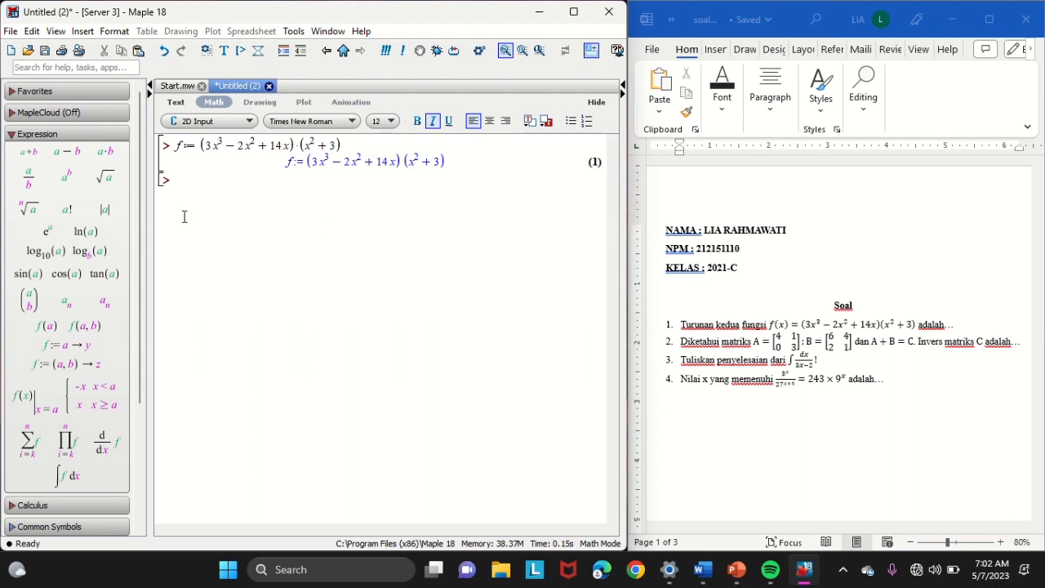
# Step: Compute the second derivative of f with respect to x using the d²/dx² calculus template
pyautogui.click(90, 134)
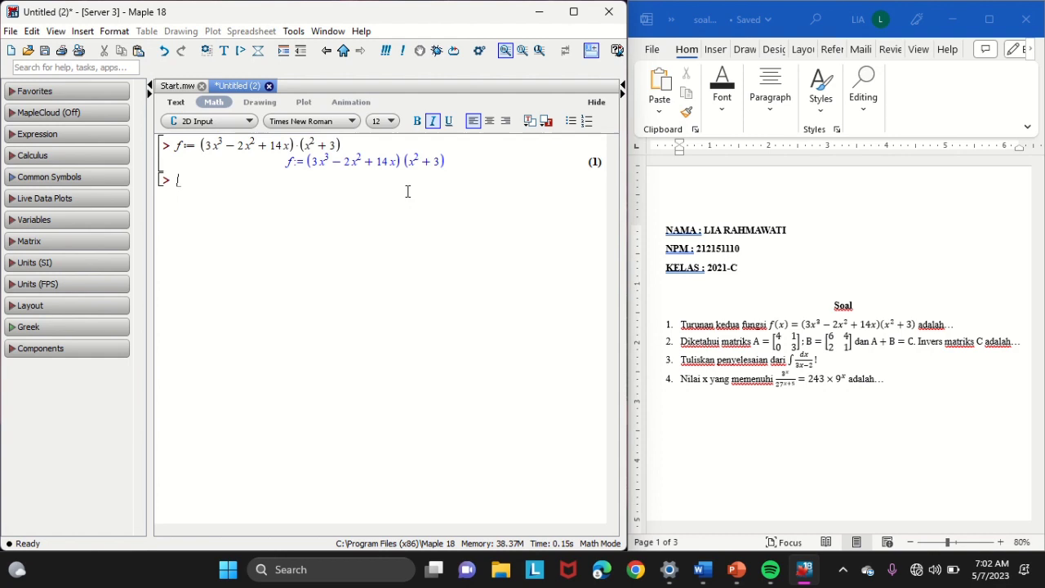
pyautogui.click(85, 159)
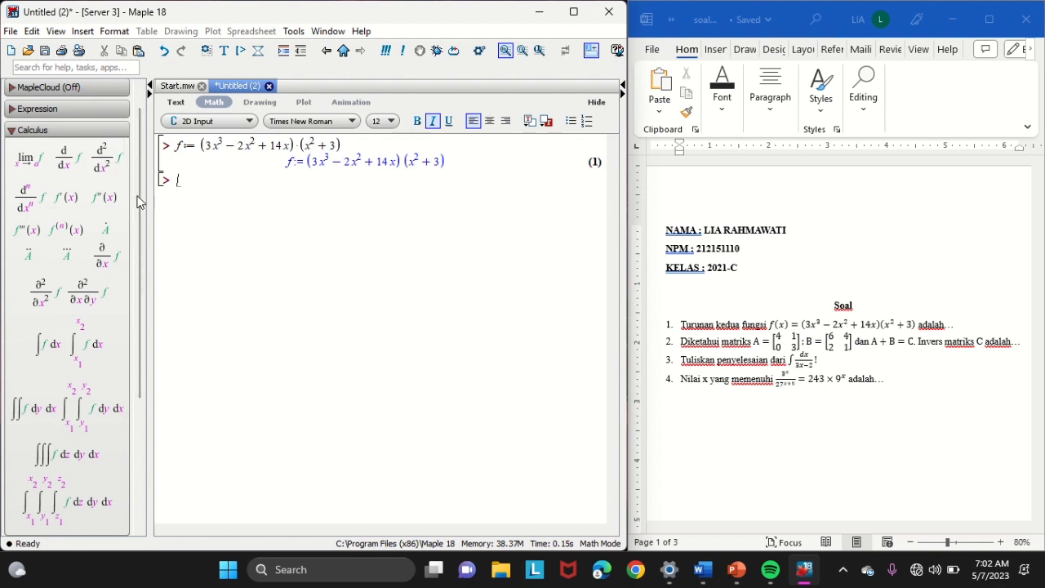
pyautogui.click(102, 157)
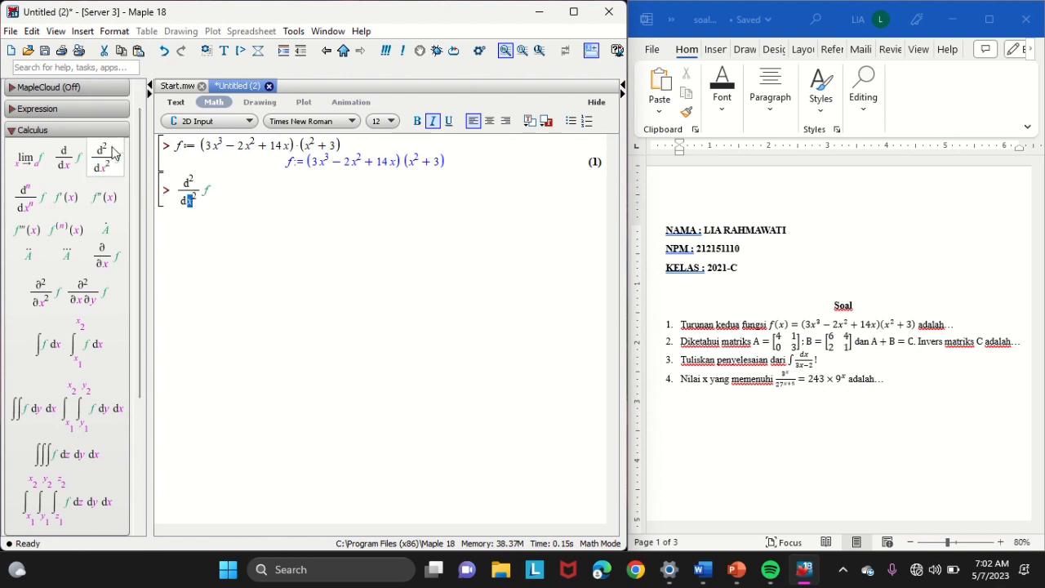
pyautogui.click(221, 195)
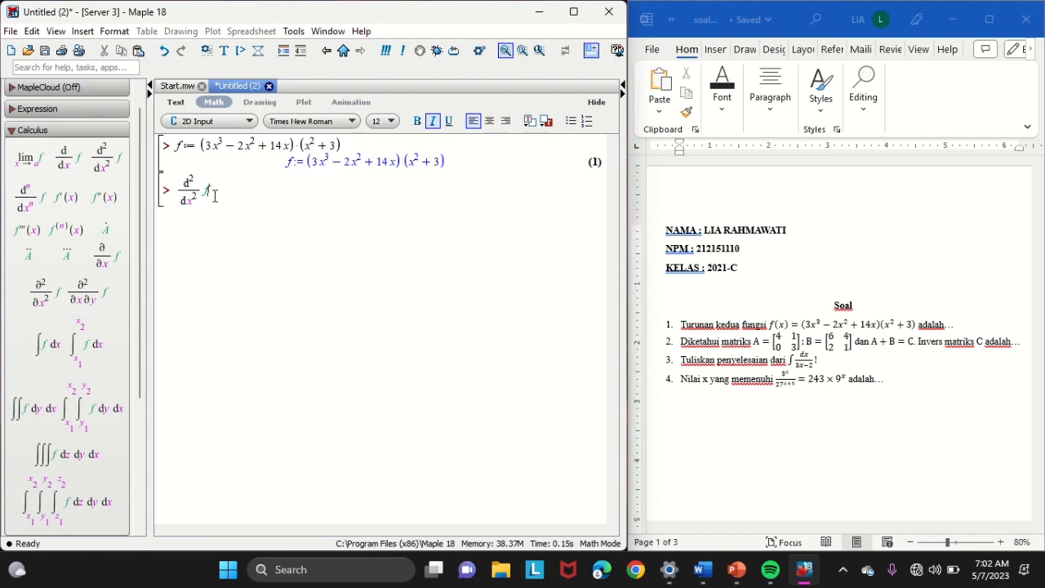
pyautogui.press('Return')
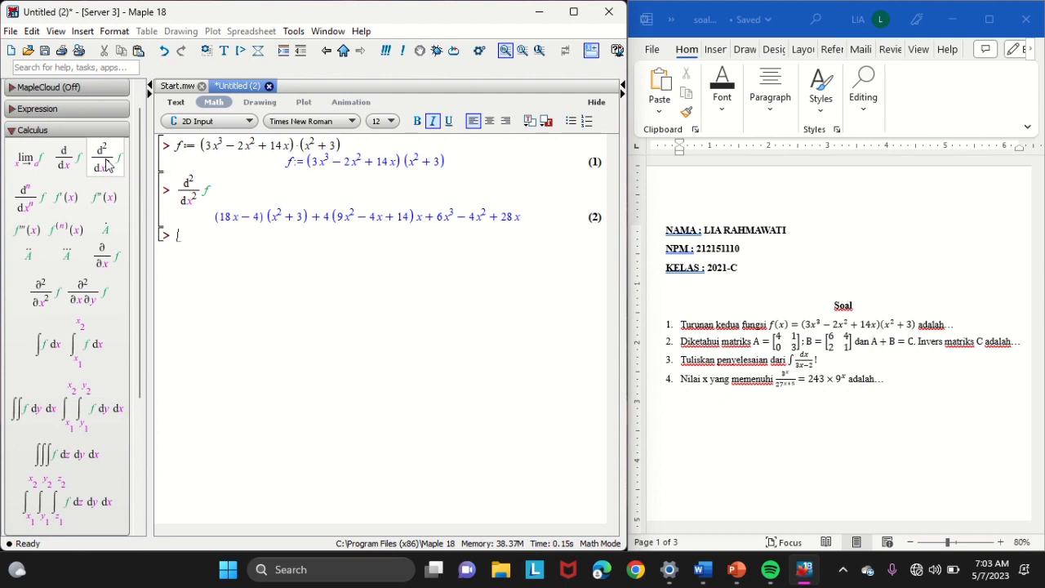
# Step: Compute the second derivative of f again with the command diff(f,x$2)
pyautogui.write('diff(f,x$')
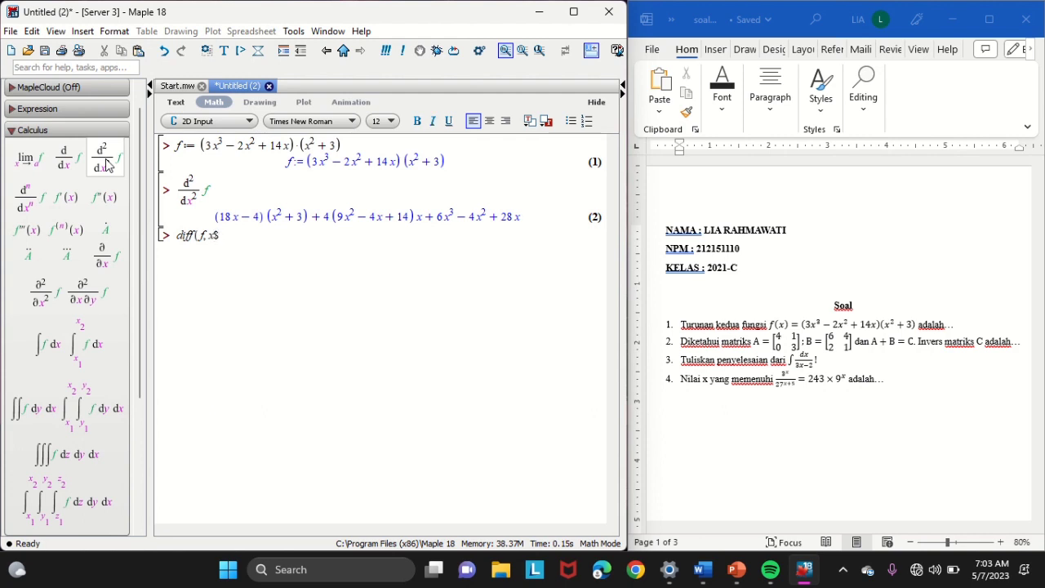
pyautogui.write('2)')
pyautogui.press('Return')
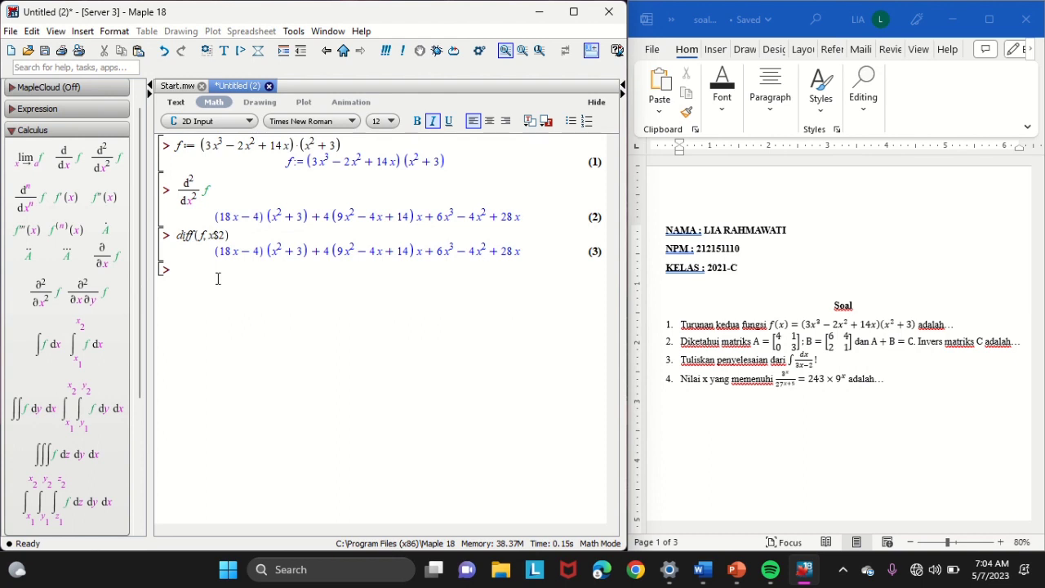
# Step: Simplify the second derivative of f with the command simplify(diff(f,x$2))
pyautogui.write('simplify(')
pyautogui.write('diff(')
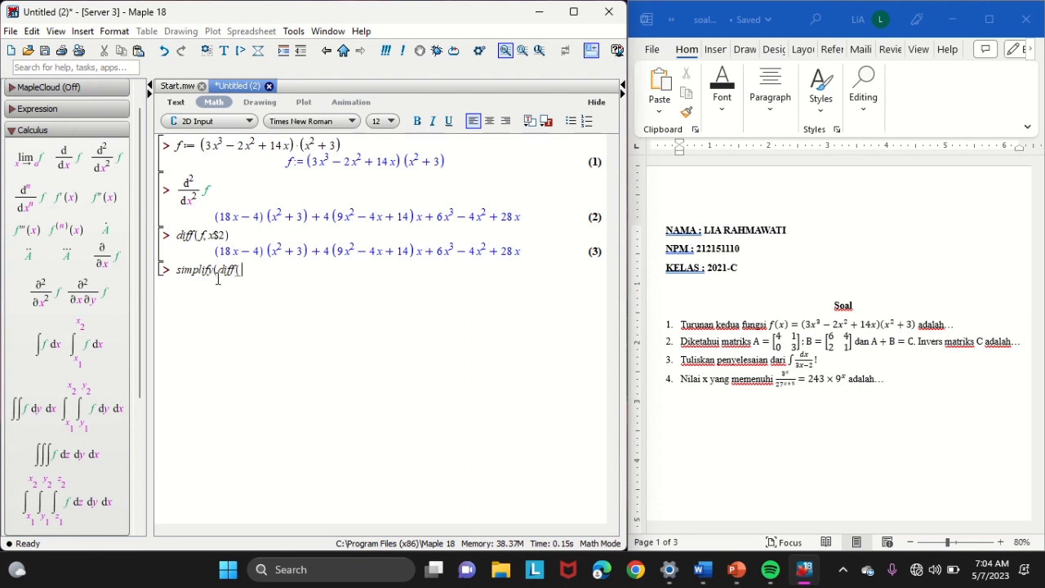
pyautogui.write('f,x$2))')
pyautogui.press('Return')
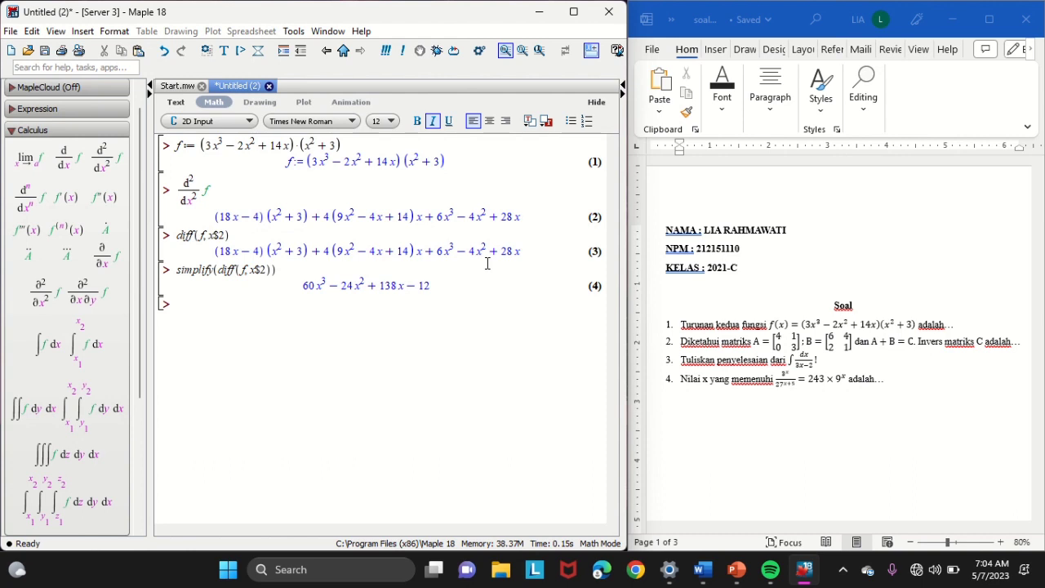
# Step: Switch to the Word document and check the worked solution of question 1 under Kunci Jawaban
pyautogui.click(875, 390)
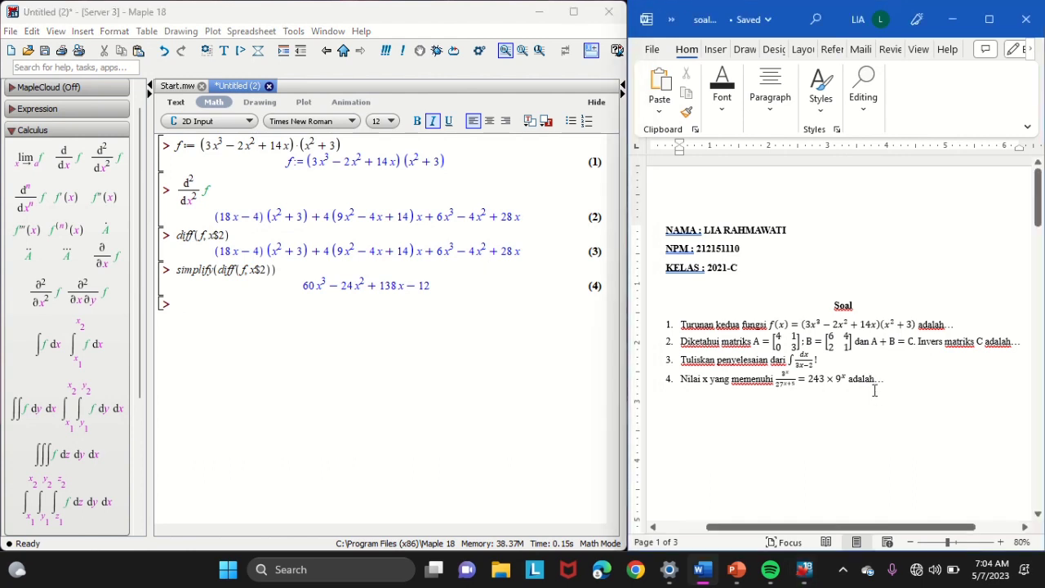
pyautogui.scroll(-8, 875, 390)
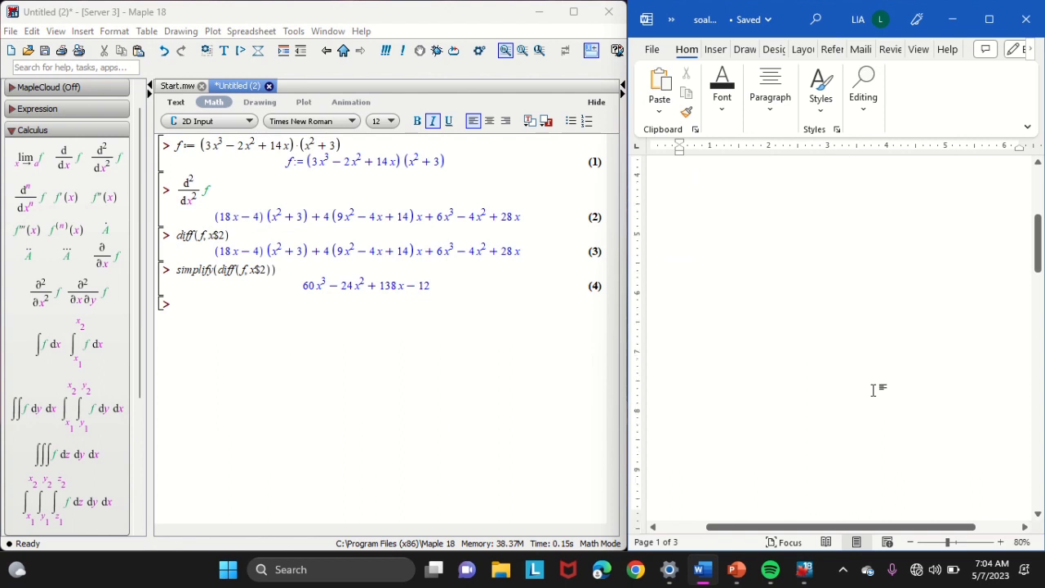
pyautogui.scroll(-5, 874, 391)
pyautogui.scroll(-3, 875, 390)
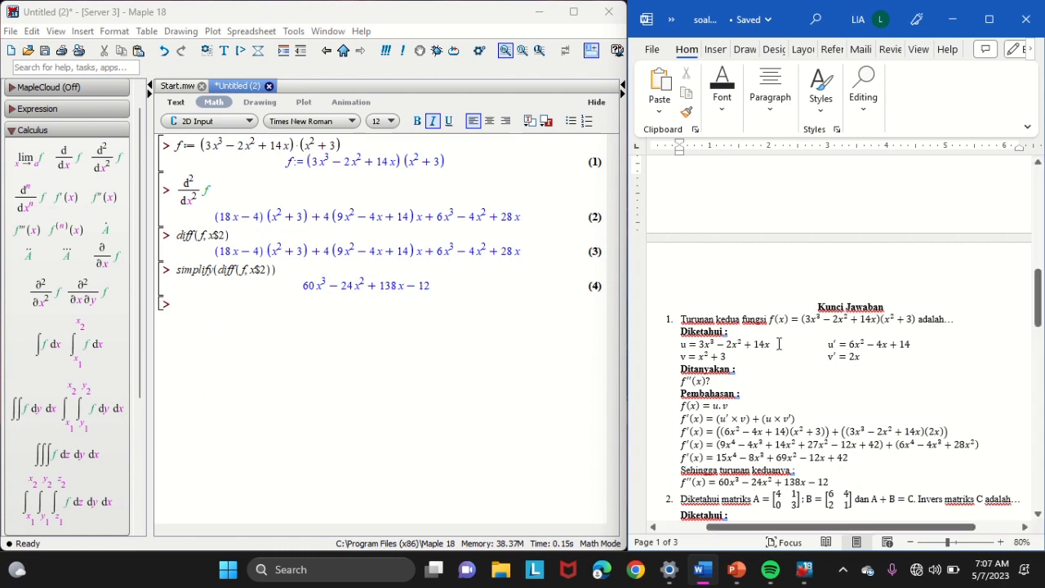
# Step: Return to the Maple worksheet, execute the restart command and collapse the Calculus palette
pyautogui.click(330, 302)
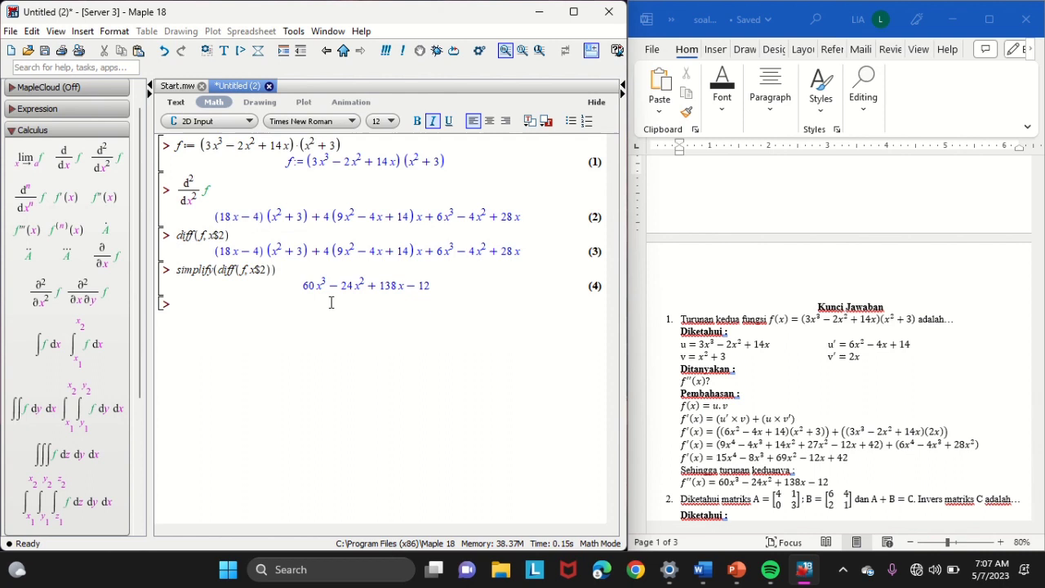
pyautogui.write('restart')
pyautogui.press('Return')
pyautogui.click(49, 129)
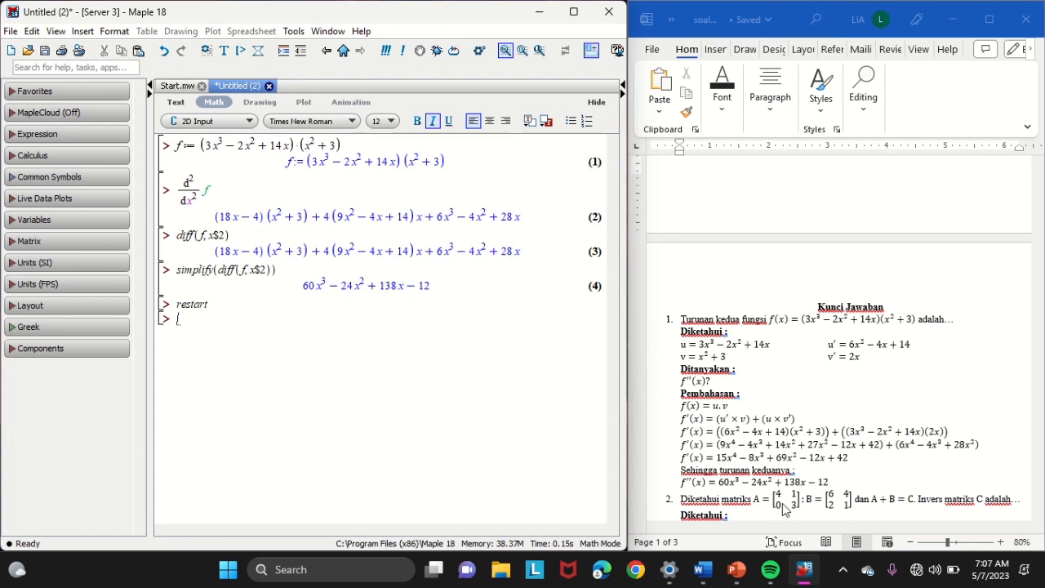
# Step: Examine question 2 on matrices A and B and the inverse of C in the Word answer key
pyautogui.scroll(-1, 786, 508)
pyautogui.scroll(-1, 786, 508)
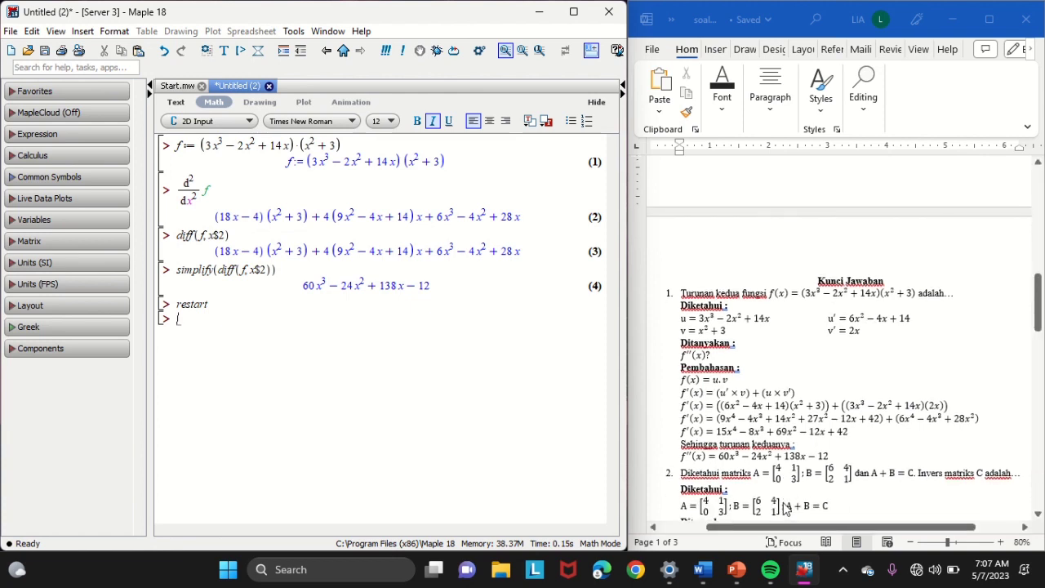
pyautogui.scroll(-2, 784, 506)
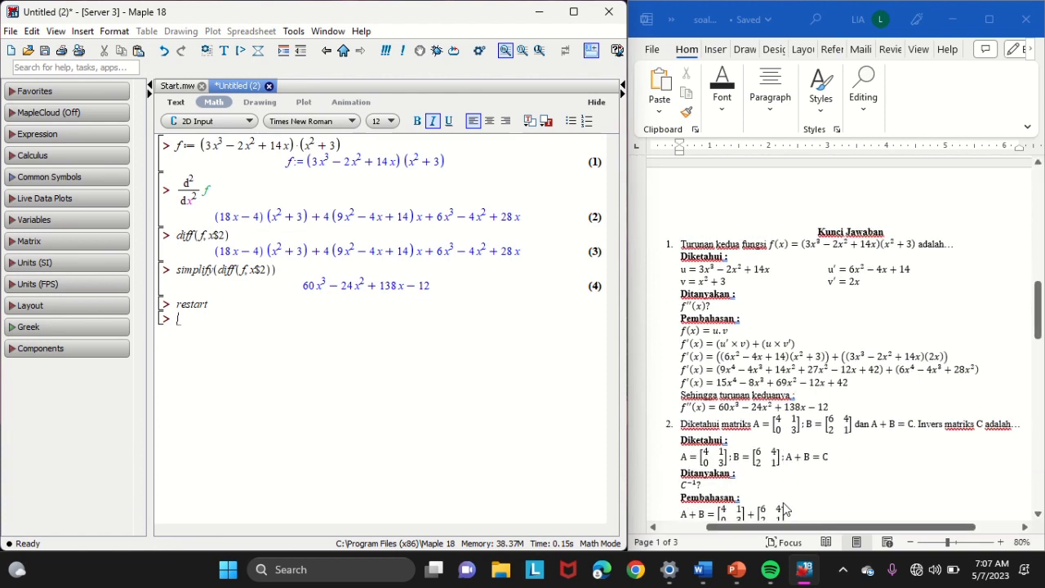
pyautogui.scroll(1, 783, 502)
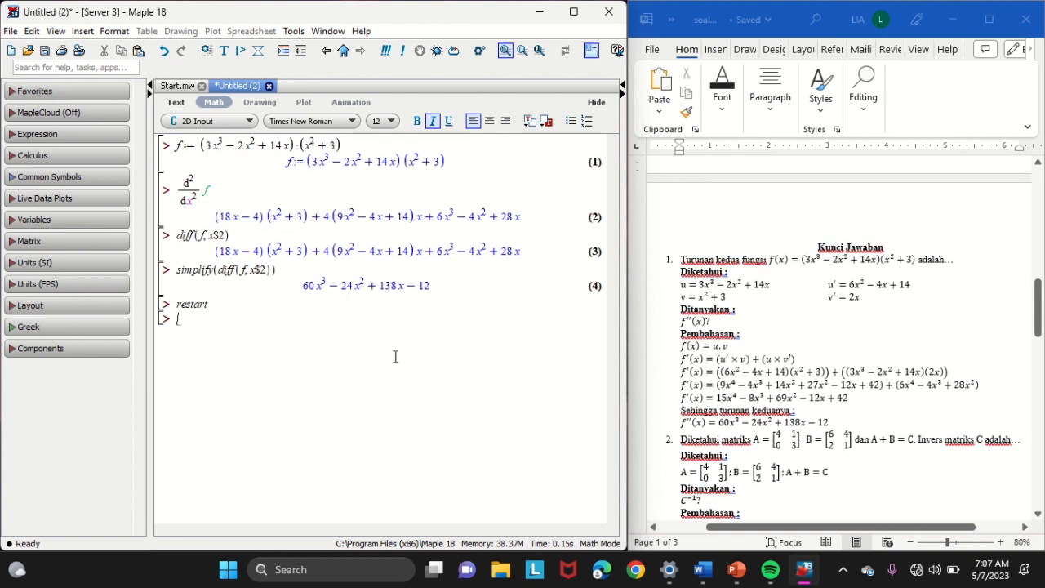
# Step: Start the assignment A := in the worksheet and display the options for inserting a matrix
pyautogui.write('A')
pyautogui.press('capslock')
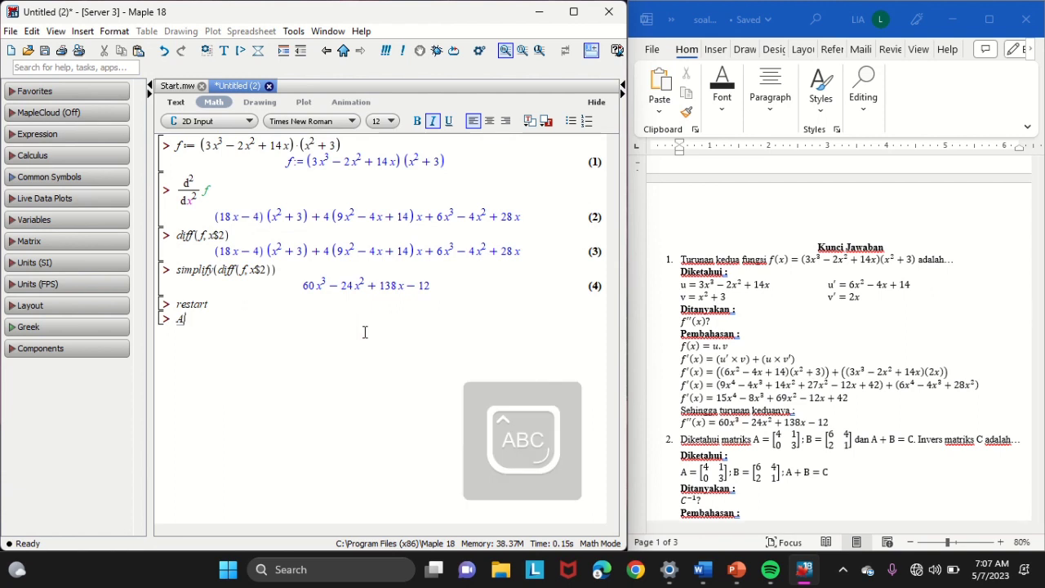
pyautogui.write(':=')
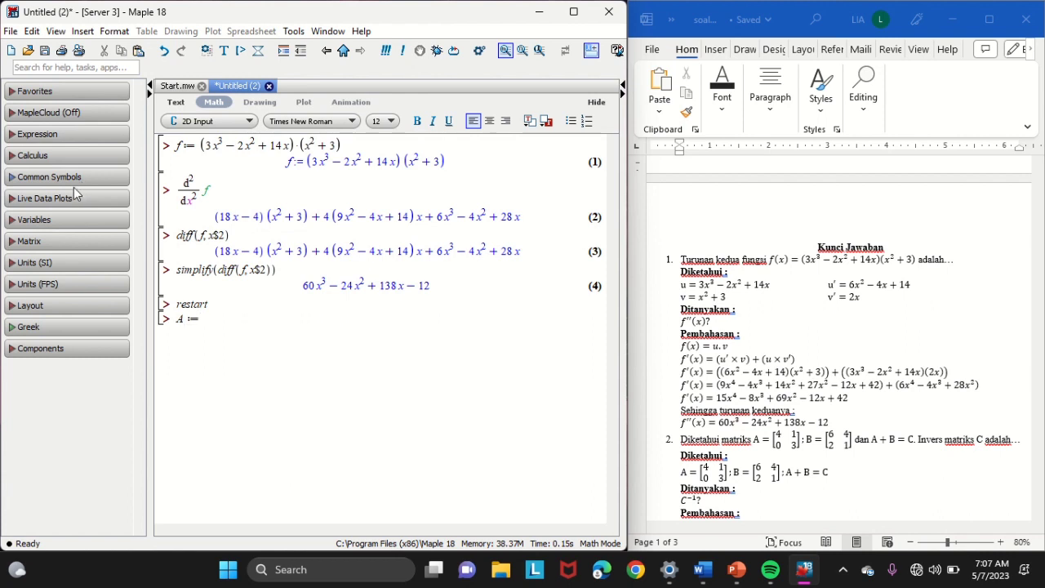
pyautogui.click(41, 242)
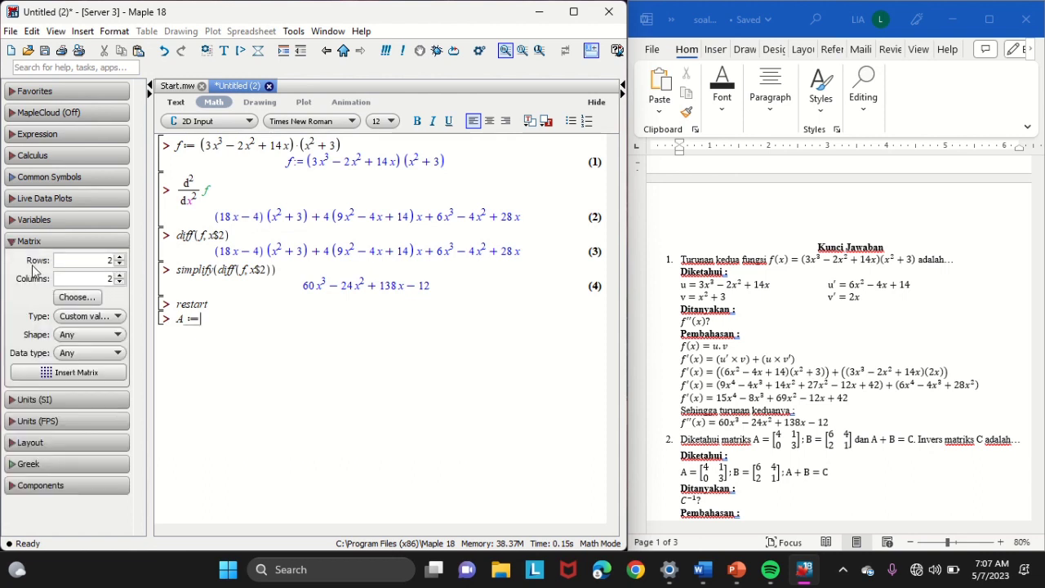
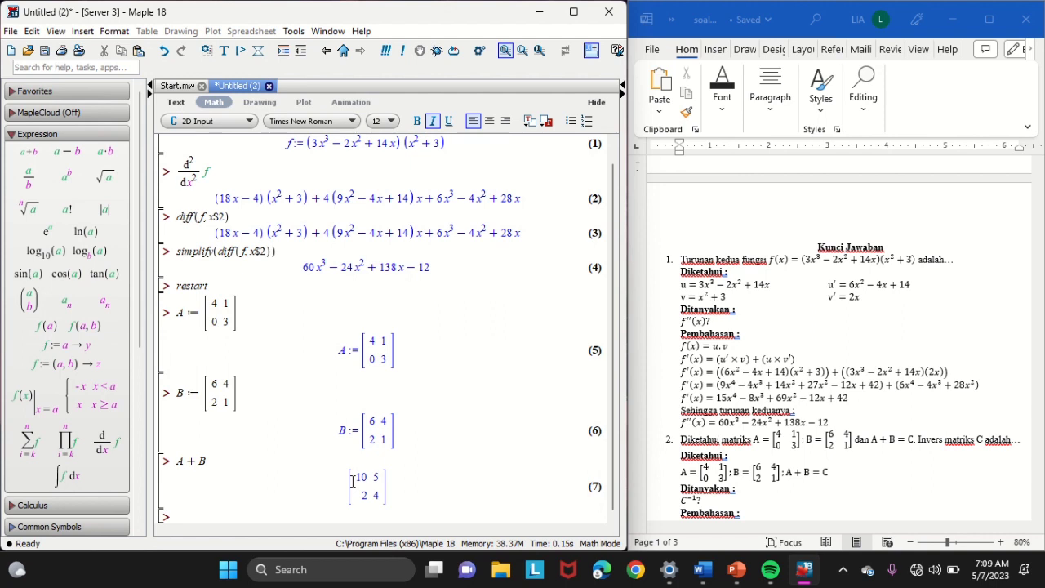
# Step: Start the definition C := with a 2×2 matrix, entering 10 and 5 in the first row and 2 as the second row's first entry
pyautogui.press('capslock')
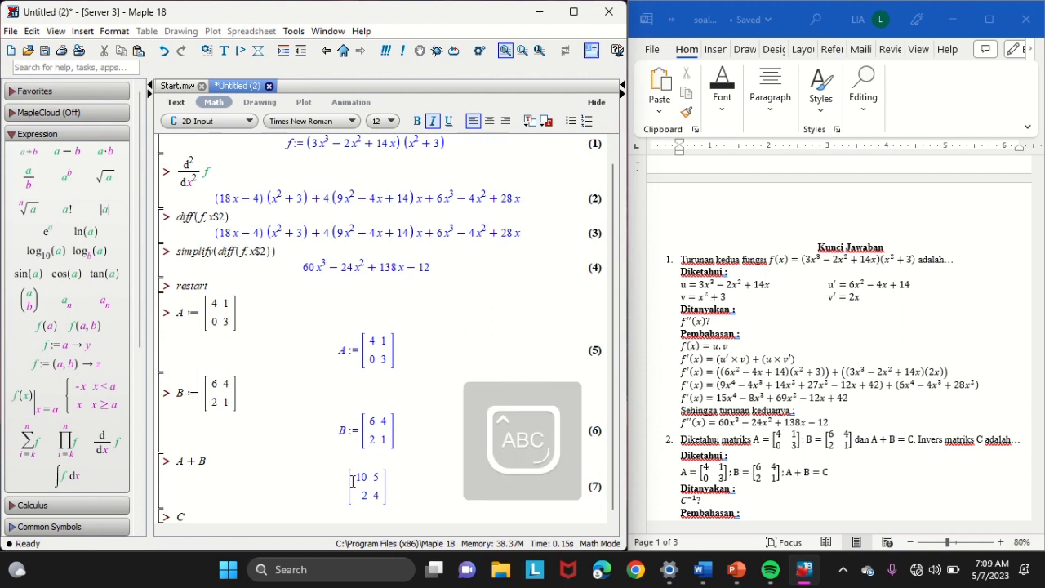
pyautogui.write('=')
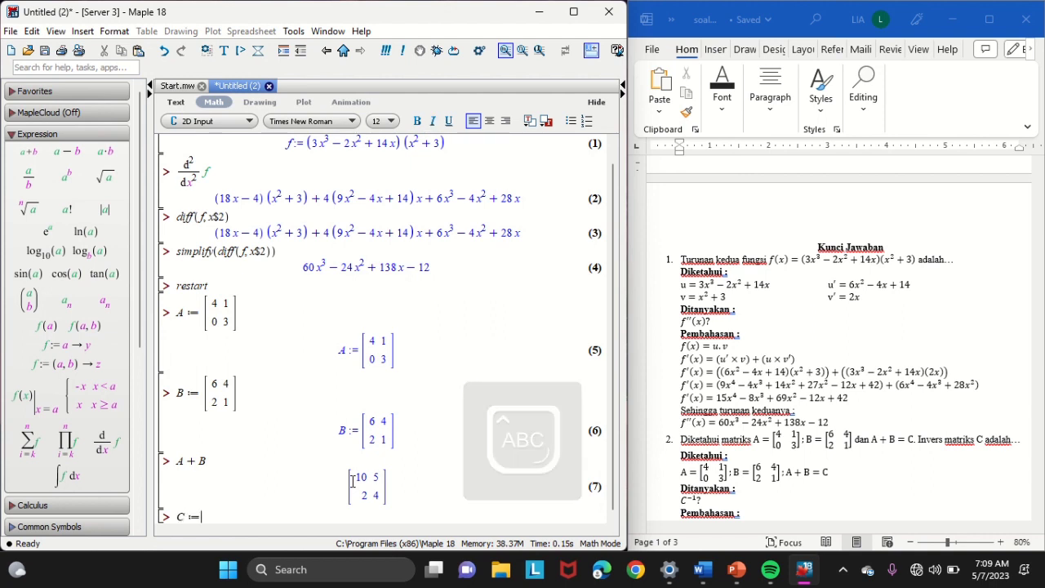
pyautogui.moveTo(144, 325); pyautogui.dragTo(137, 447)
pyautogui.click(76, 496)
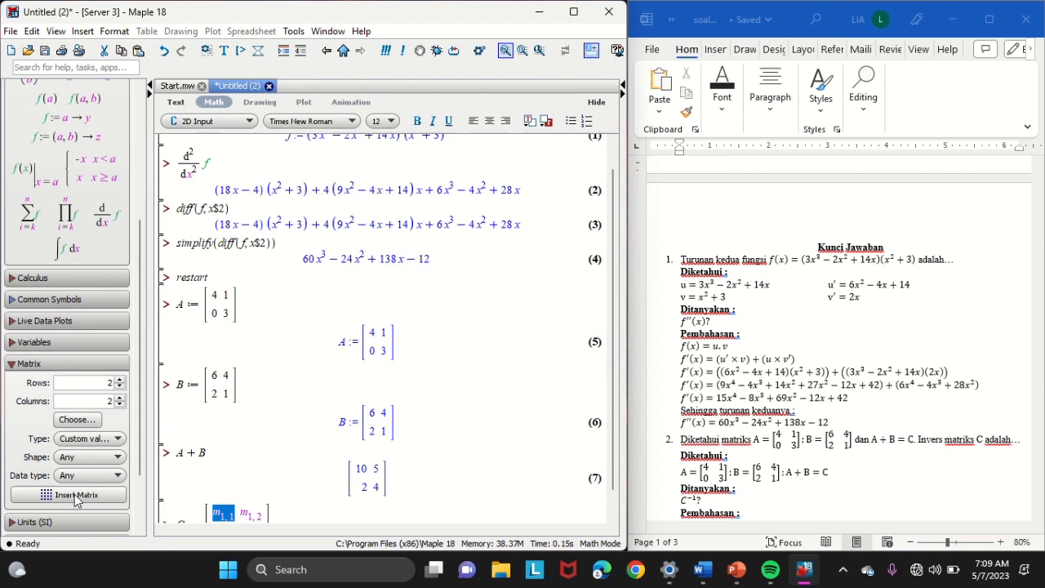
pyautogui.write('10')
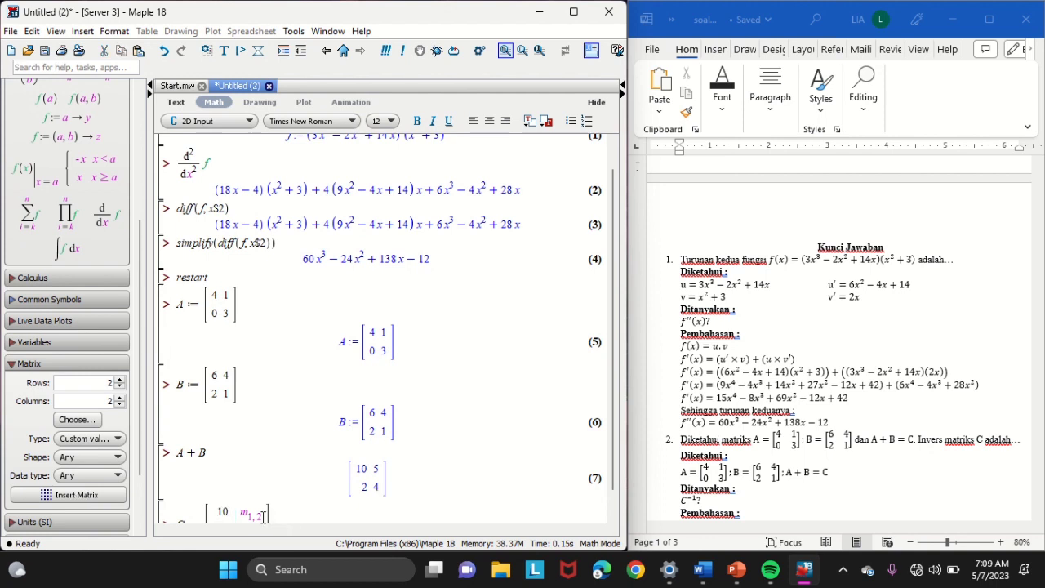
pyautogui.press('Tab')
pyautogui.write('5')
pyautogui.scroll(-1, 420, 405)
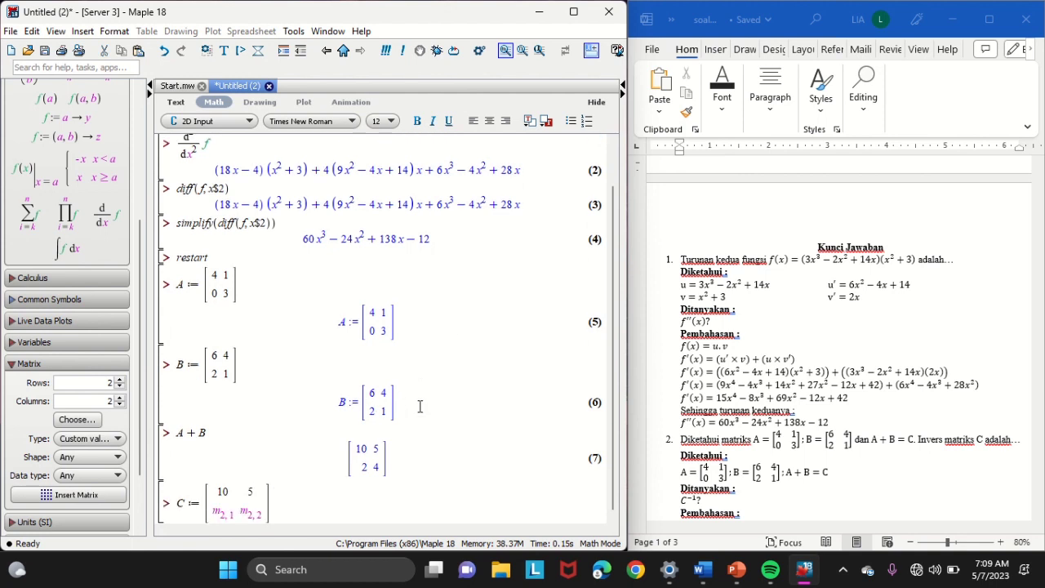
pyautogui.click(230, 512)
pyautogui.write('2')
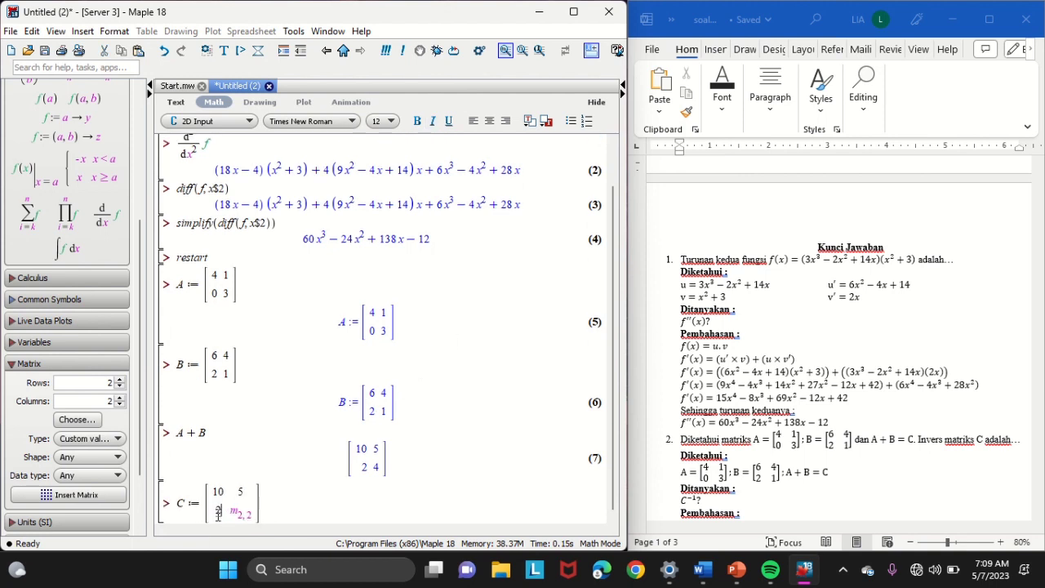
pyautogui.moveTo(251, 512); pyautogui.dragTo(227, 513)
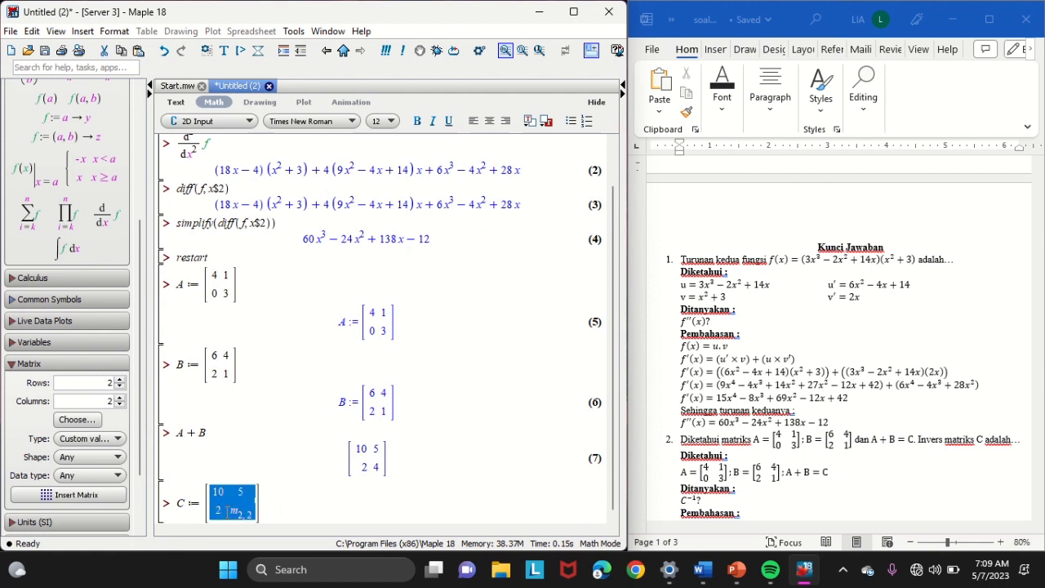
pyautogui.write('4')
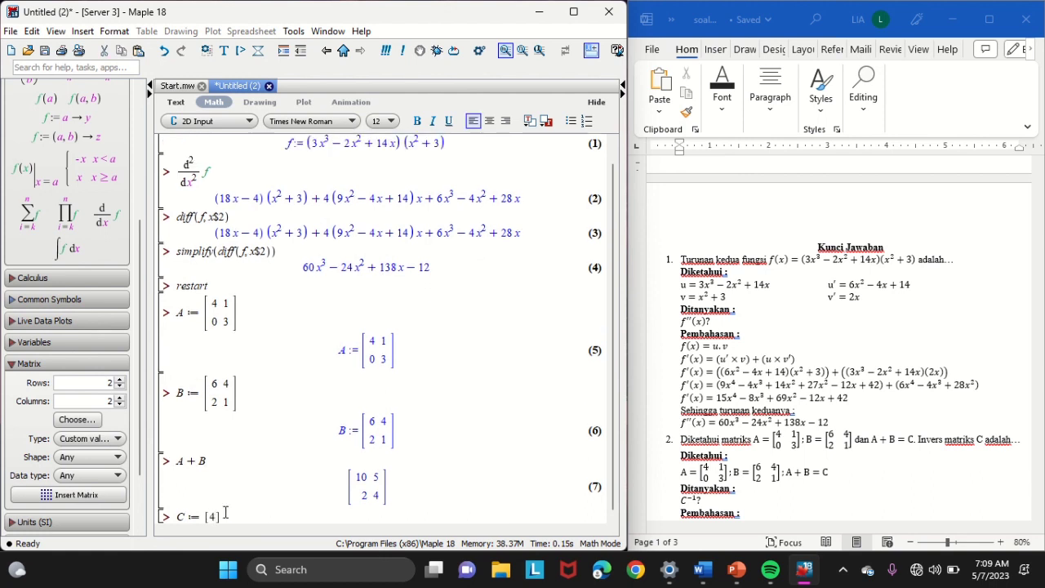
pyautogui.hotkey('ctrl', 'z')
pyautogui.hotkey('ctrl', 'z')
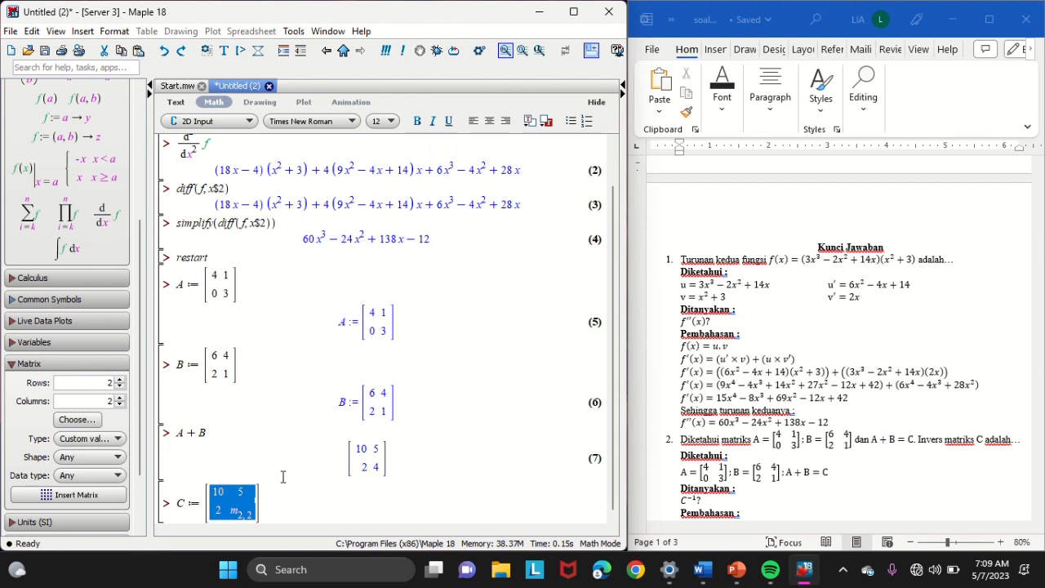
# Step: Set the remaining second-row entry of matrix C to 4 and execute the definition
pyautogui.click(251, 516)
pyautogui.click(237, 513)
pyautogui.write('4')
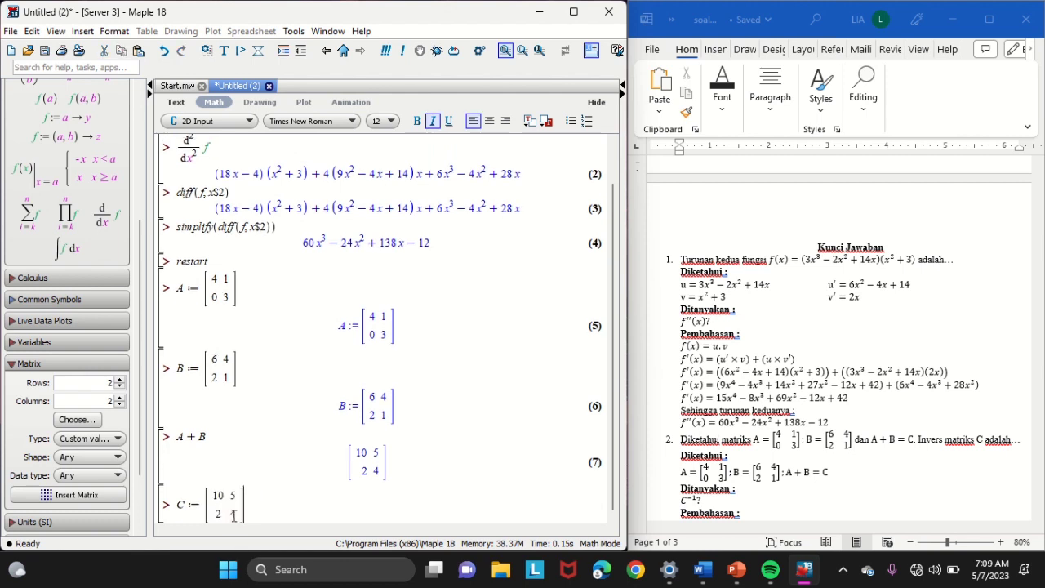
pyautogui.press('Right')
pyautogui.press('Return')
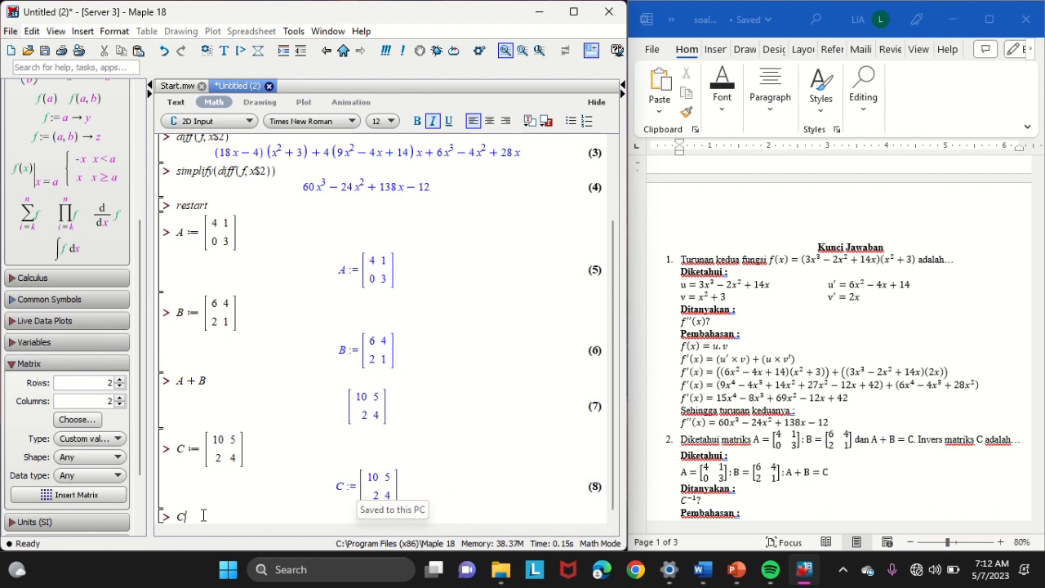
# Step: Compute the inverse of matrix C by executing C^-1
pyautogui.hotkey('ctrl', '6')
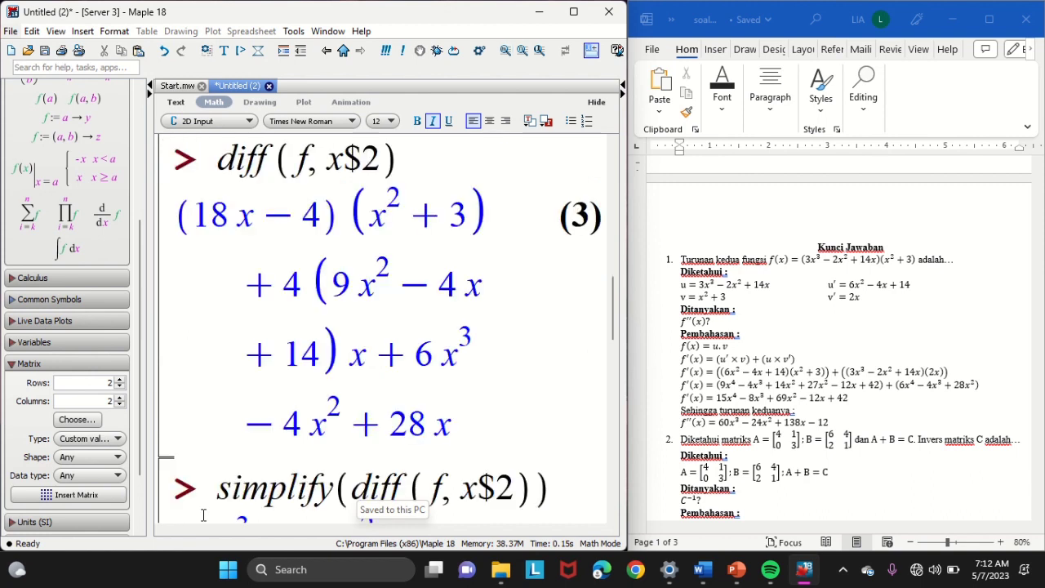
pyautogui.hotkey('ctrl', '2')
pyautogui.write('^-1')
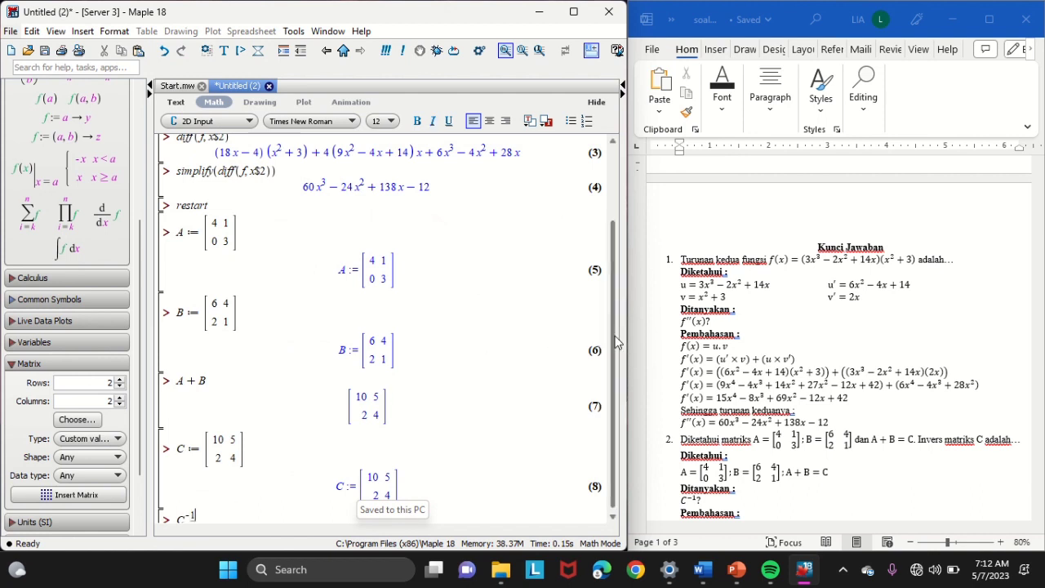
pyautogui.moveTo(616, 342); pyautogui.dragTo(628, 457)
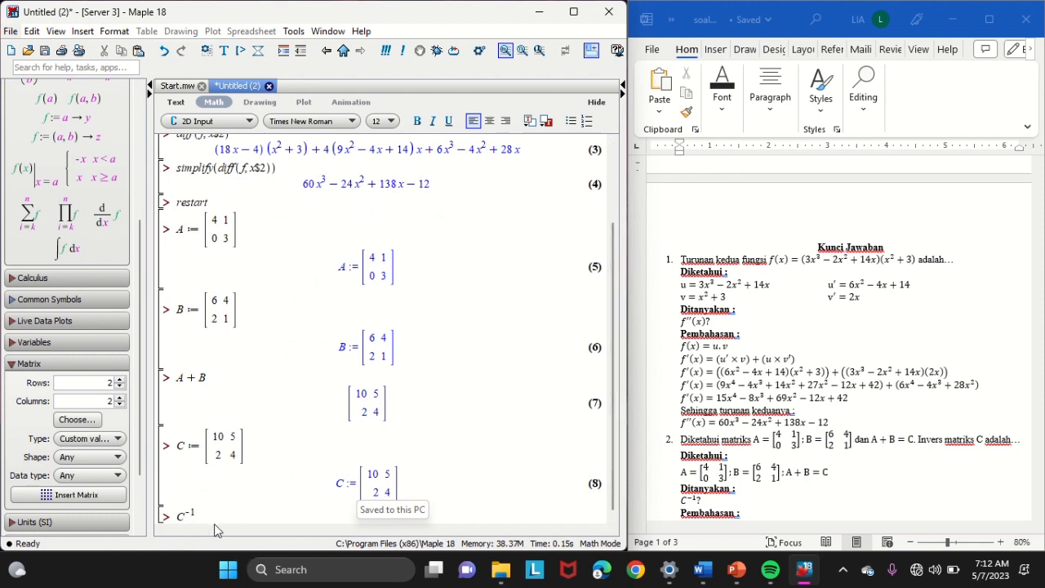
pyautogui.press('Return')
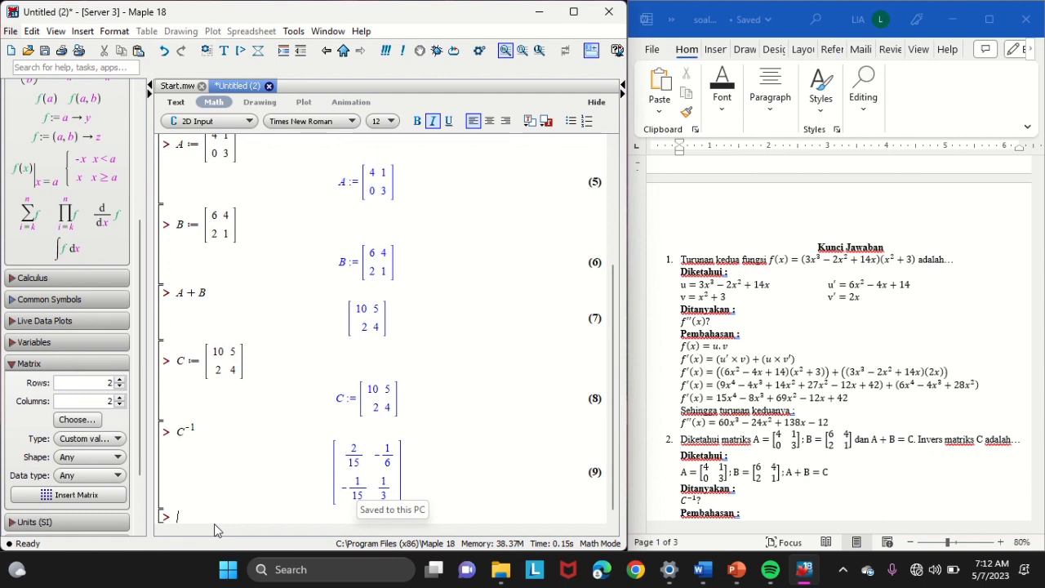
# Step: Switch to the Word document and compare the computed inverse of C with the worked solution of question 2
pyautogui.click(769, 417)
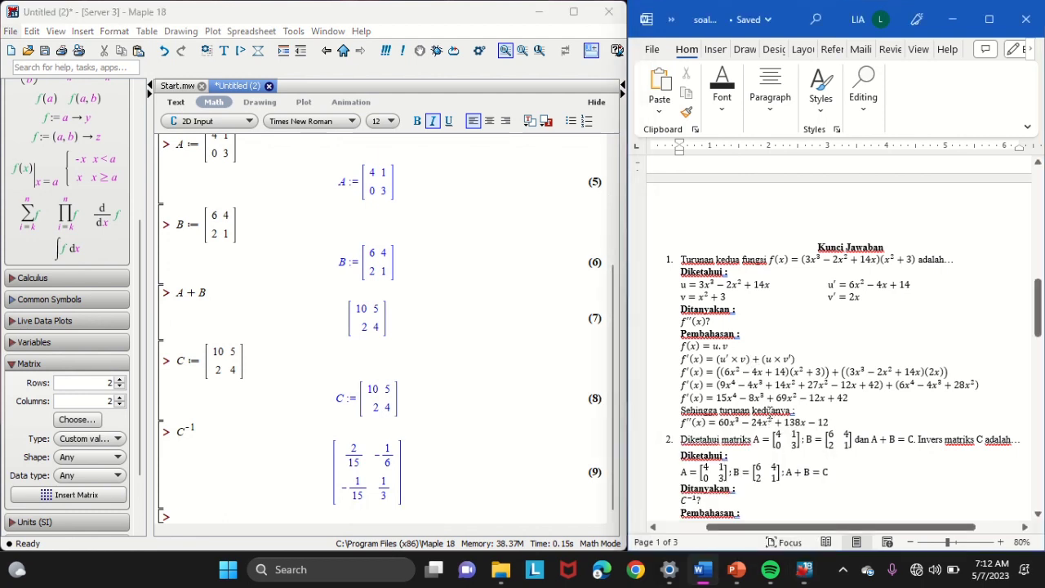
pyautogui.scroll(-5, 769, 413)
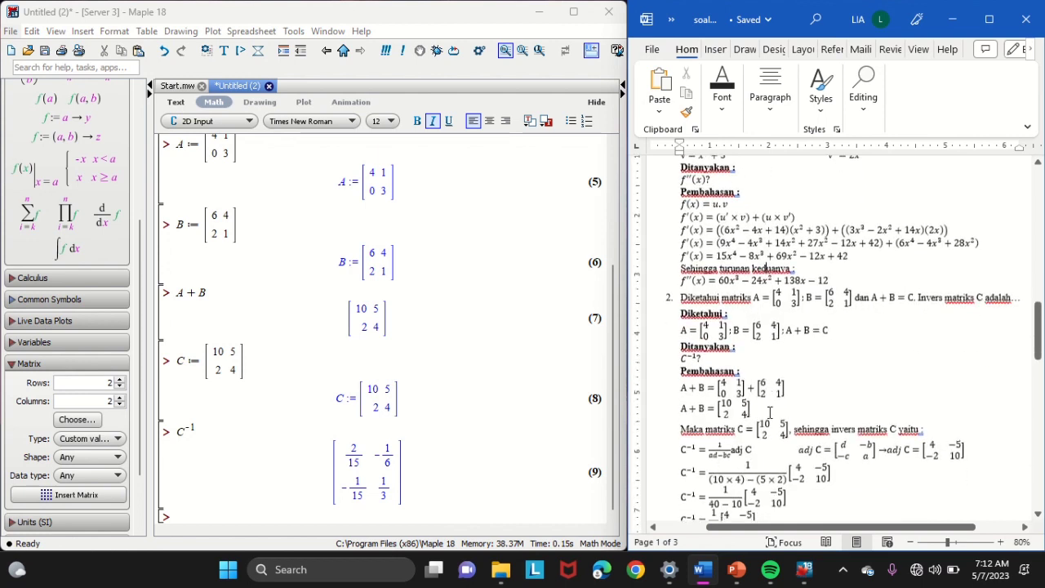
pyautogui.scroll(-3, 769, 412)
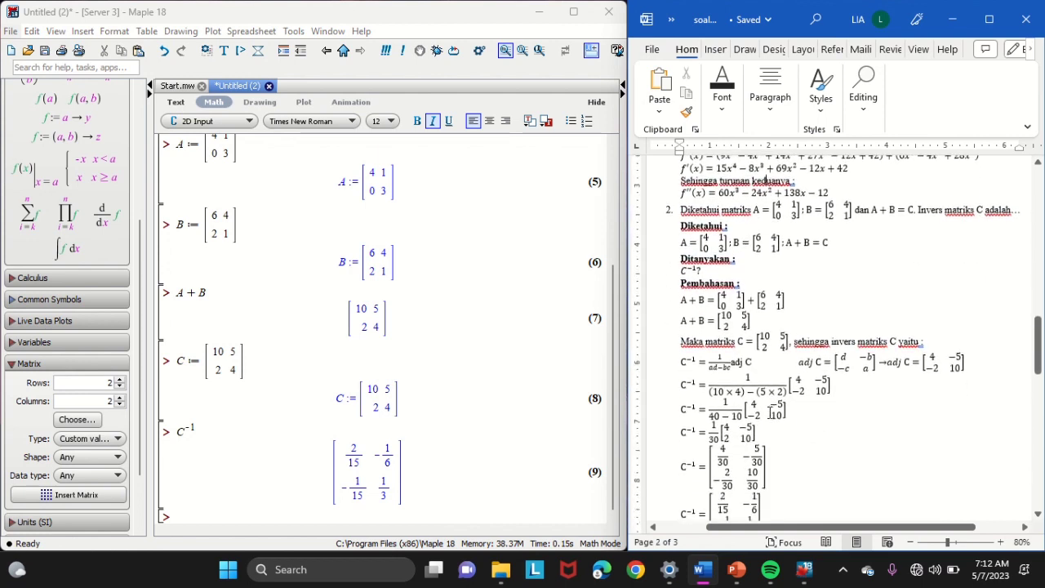
pyautogui.scroll(-3, 769, 412)
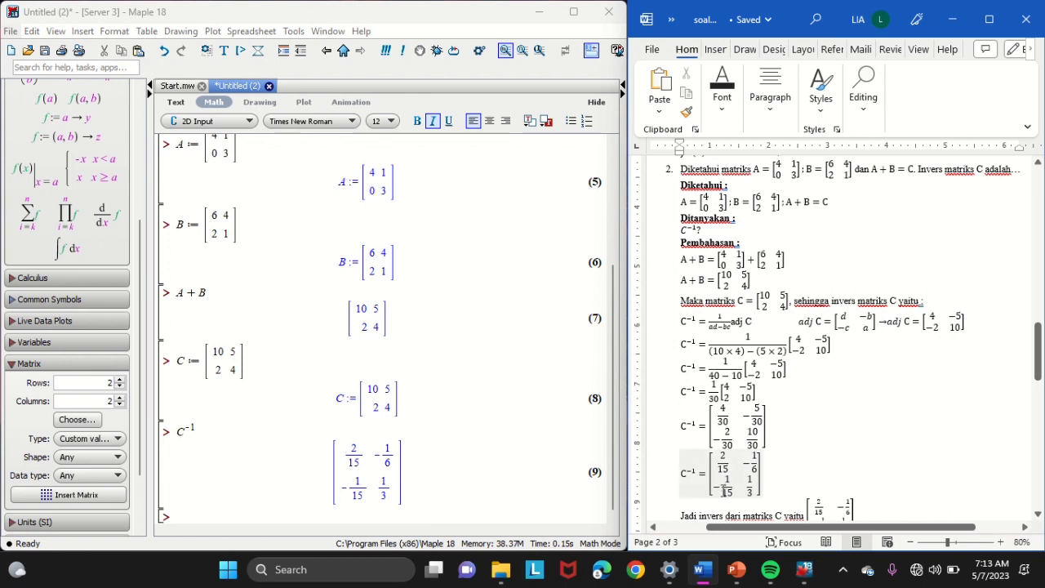
pyautogui.scroll(-2, 868, 433)
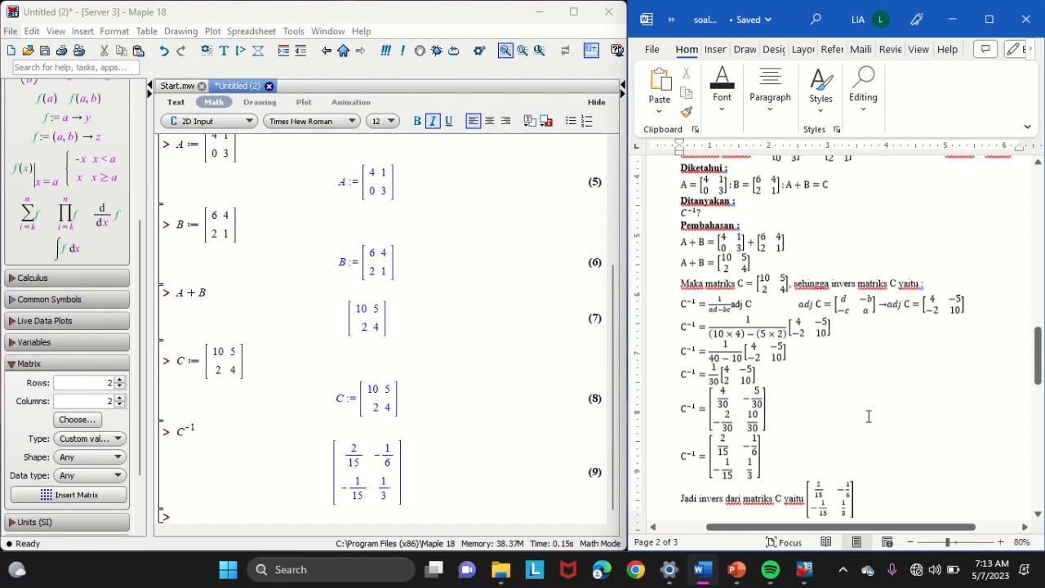
# Step: Return to the Maple worksheet and execute the restart command
pyautogui.click(209, 518)
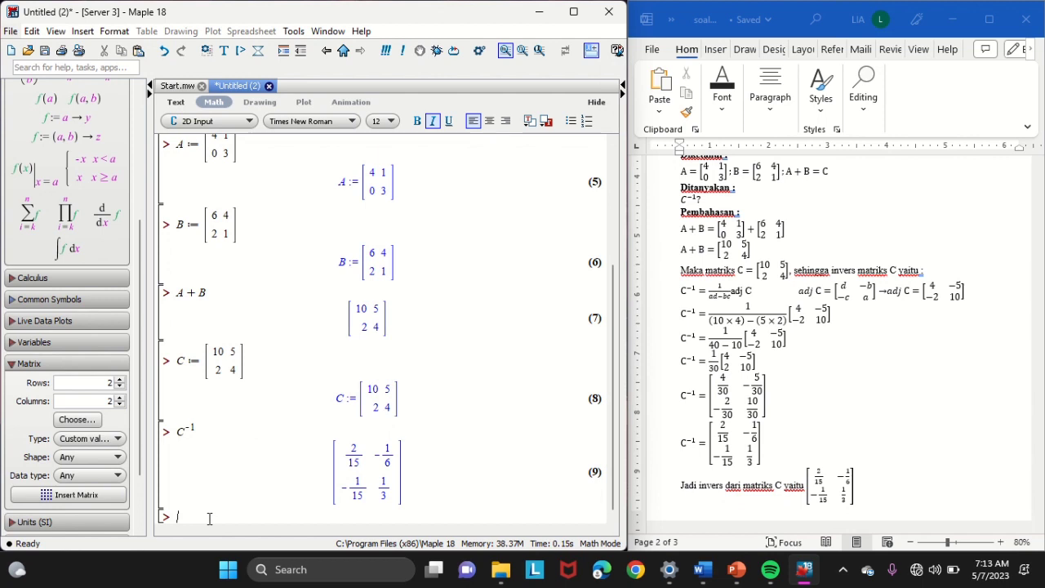
pyautogui.write('i')
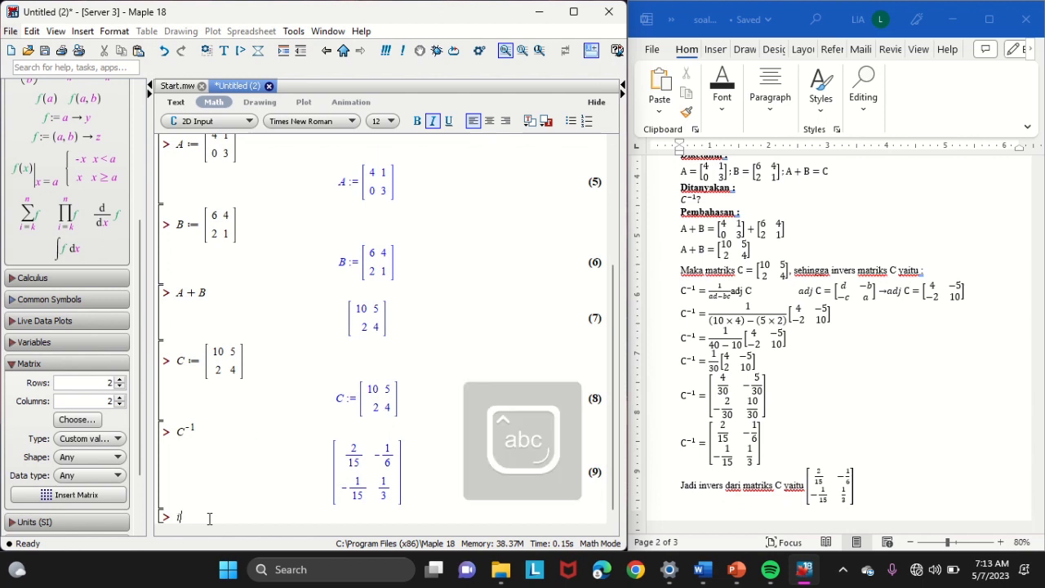
pyautogui.write('nsert')
pyautogui.press('BackSpace')
pyautogui.press('BackSpace')
pyautogui.press('BackSpace')
pyautogui.press('BackSpace')
pyautogui.press('BackSpace')
pyautogui.press('BackSpace')
pyautogui.write('rd')
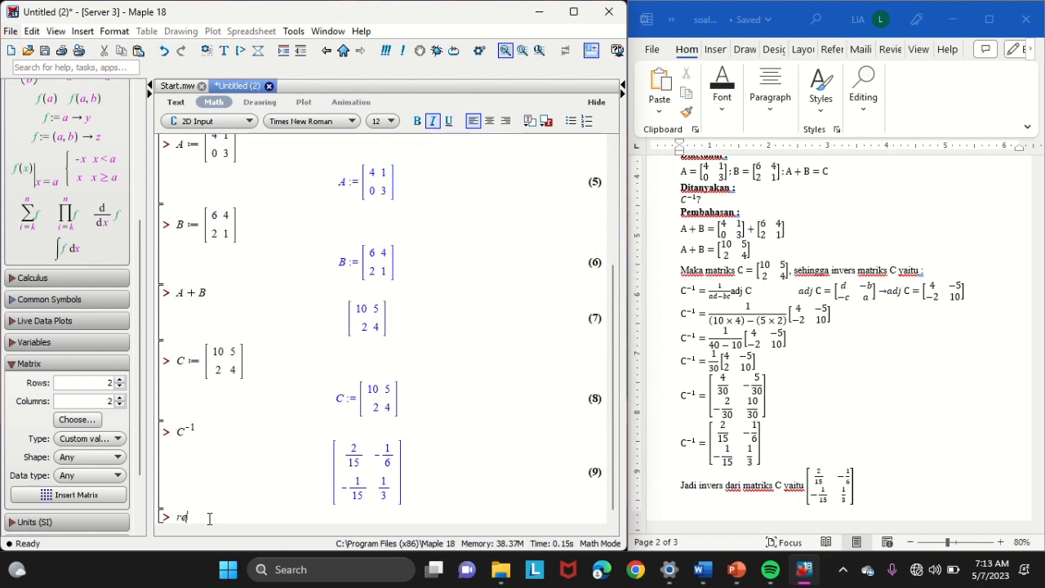
pyautogui.write('start')
pyautogui.press('BackSpace')
pyautogui.press('BackSpace')
pyautogui.press('BackSpace')
pyautogui.write('art')
pyautogui.press('Return')
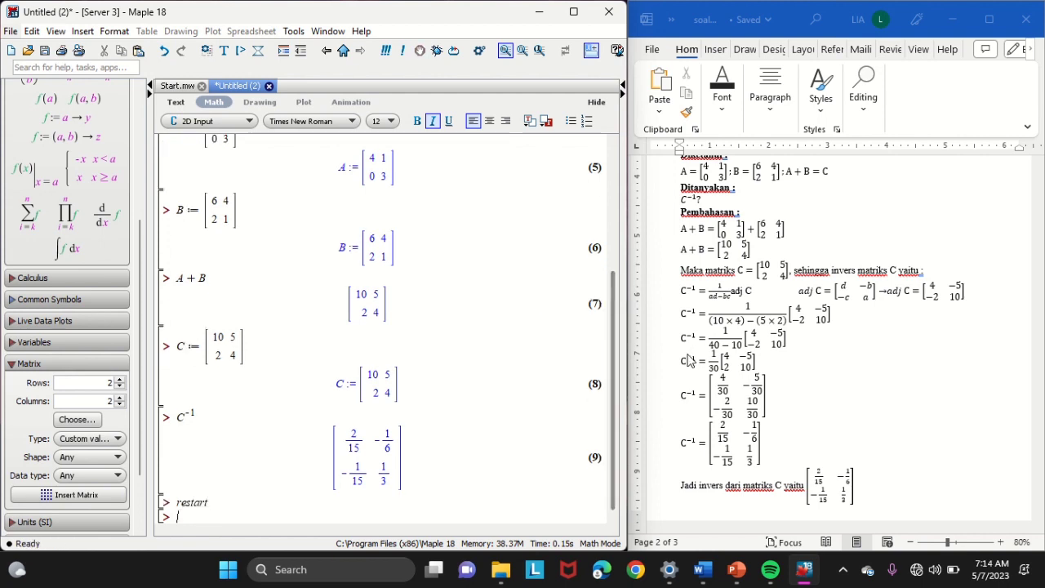
# Step: Look up question 3 in the Word document's question list, then insert an indefinite integral template in x into the Maple worksheet
pyautogui.scroll(-4, 688, 357)
pyautogui.scroll(-3, 688, 361)
pyautogui.scroll(3, 688, 361)
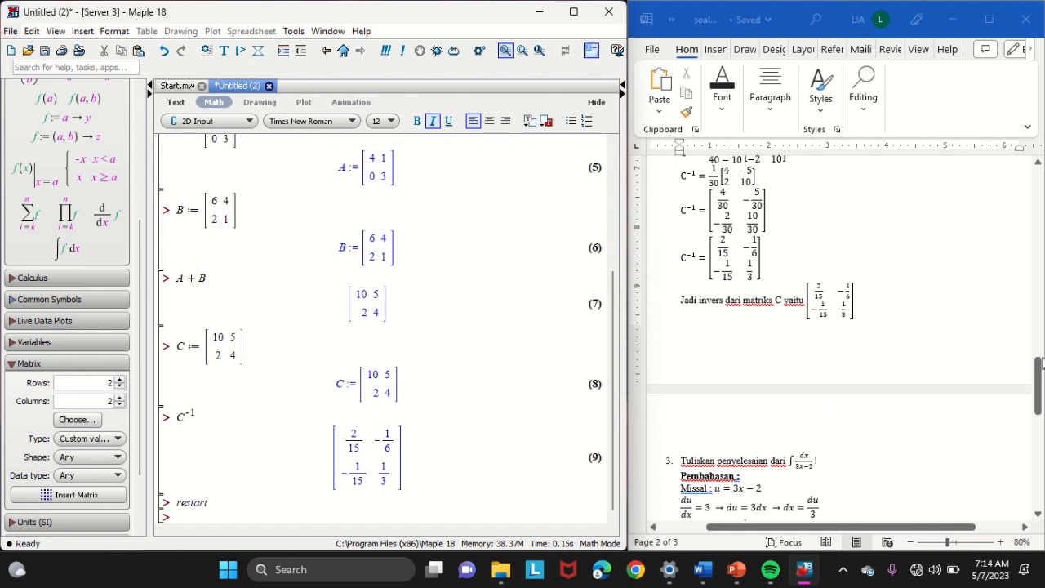
pyautogui.moveTo(1042, 363); pyautogui.dragTo(1040, 156)
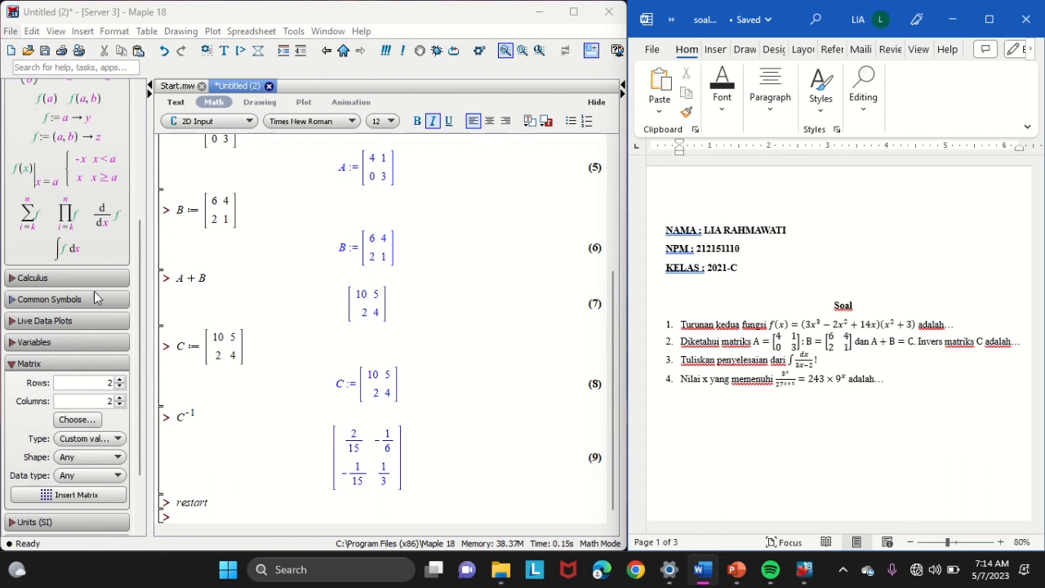
pyautogui.click(37, 280)
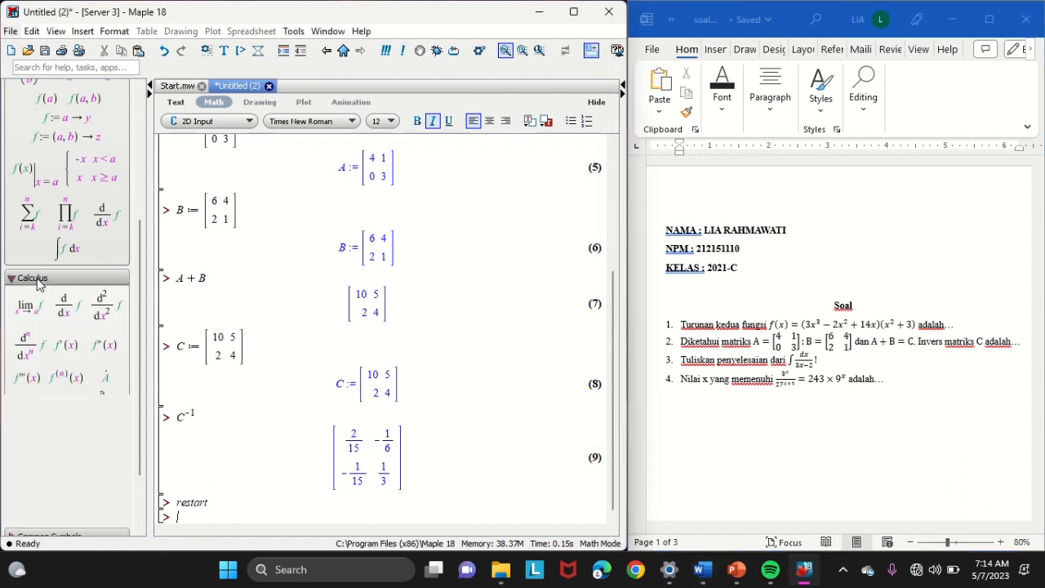
pyautogui.moveTo(143, 279)
pyautogui.mouseDown()
pyautogui.moveTo(142, 324)
pyautogui.moveTo(146, 295)
pyautogui.mouseUp()
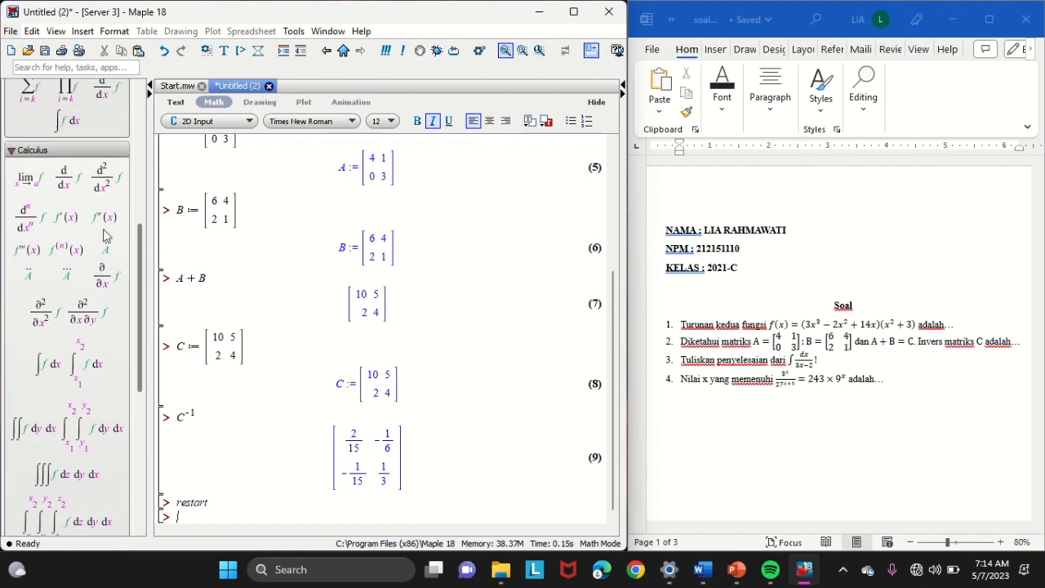
pyautogui.click(47, 364)
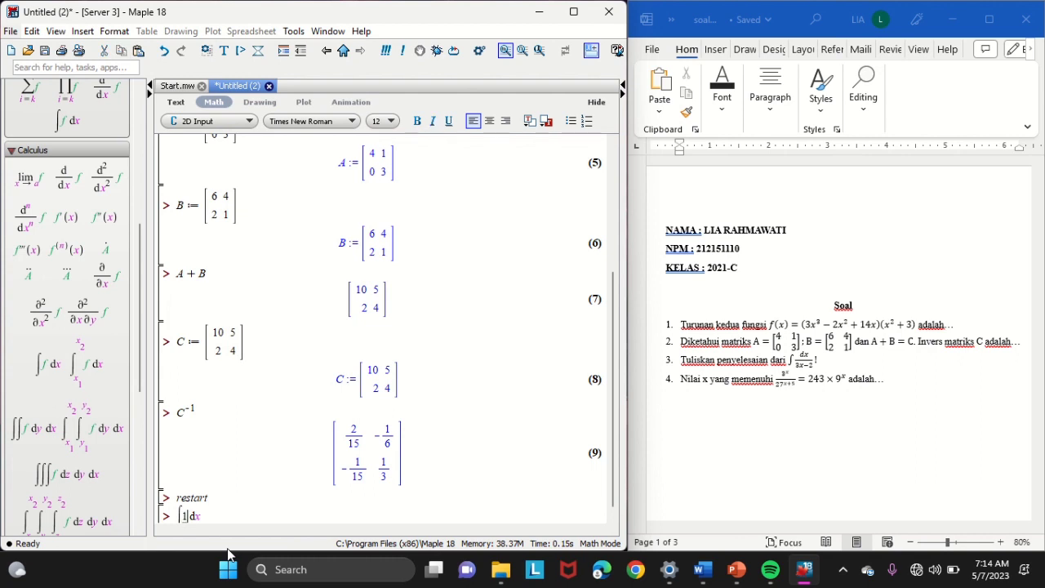
# Step: Set the integrand to 1/(3x-2) with respect to x and execute the integral
pyautogui.write('1/')
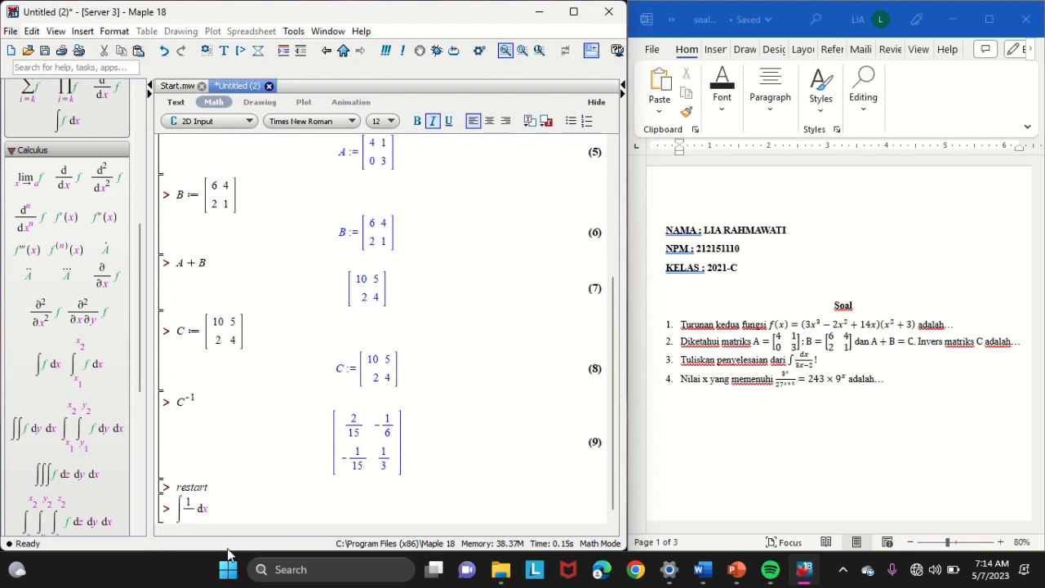
pyautogui.write('3x-2')
pyautogui.press('Right')
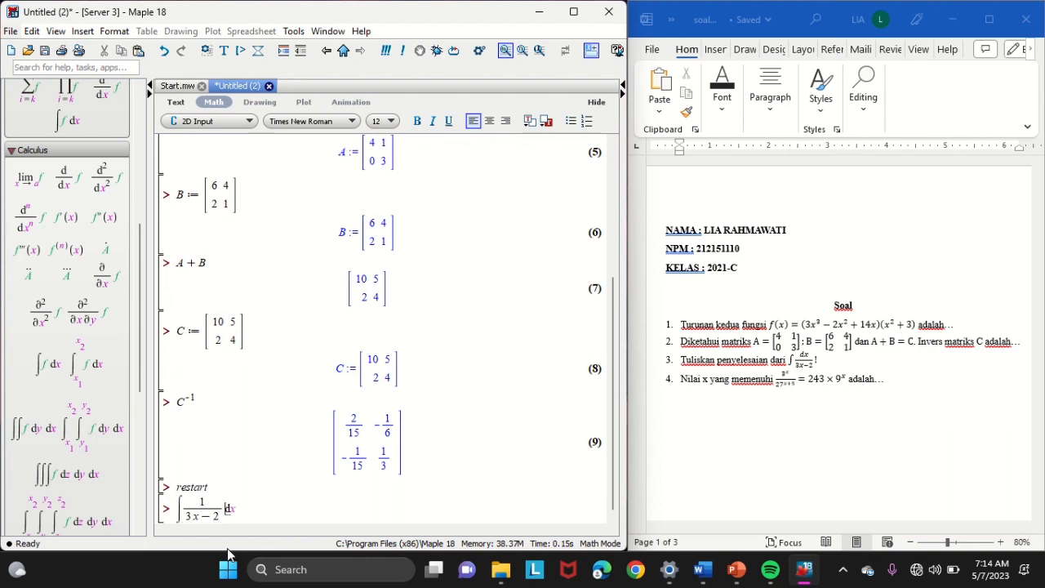
pyautogui.press('Tab')
pyautogui.press('Return')
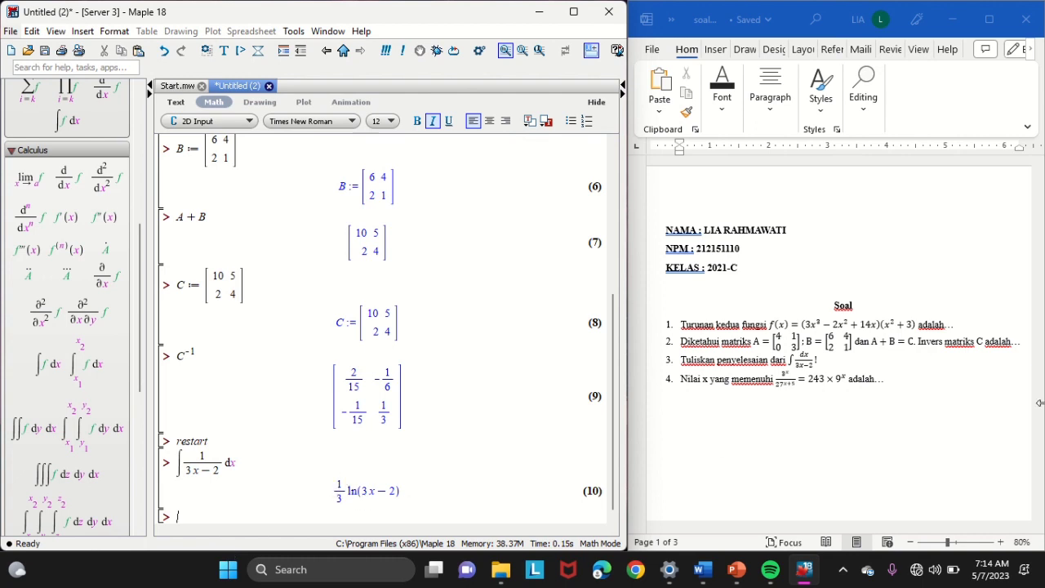
# Step: Find the worked solution of question 3 in the Word document and compare it with the computed integral
pyautogui.scroll(-2, 970, 349)
pyautogui.scroll(-10, 971, 349)
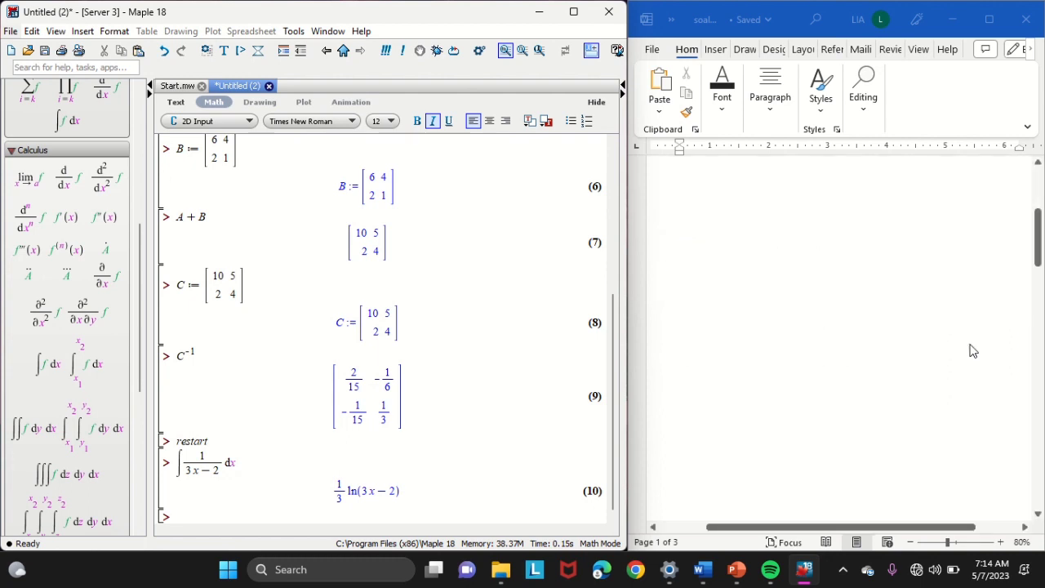
pyautogui.scroll(-12, 971, 349)
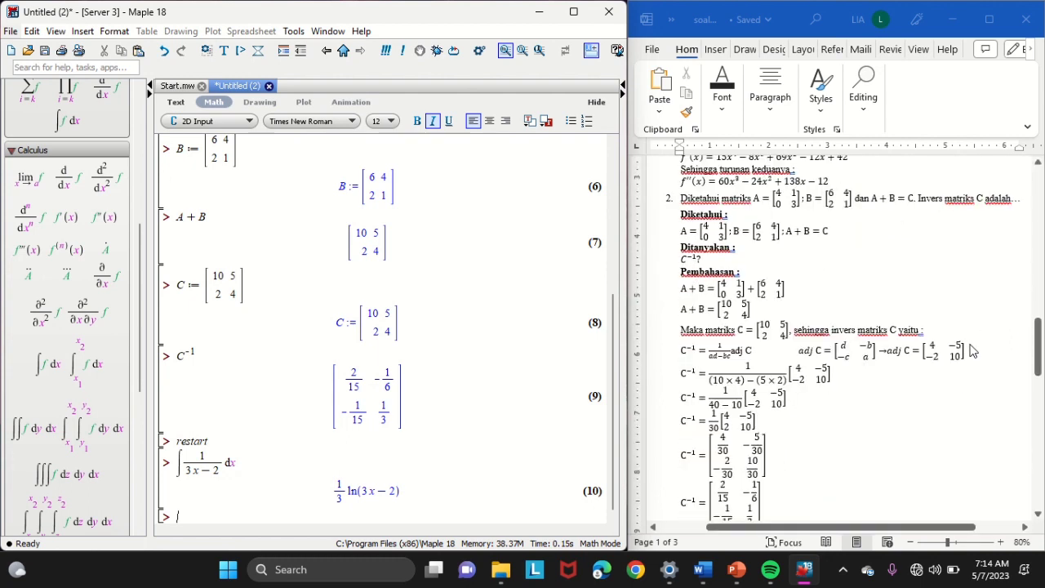
pyautogui.scroll(-2, 970, 350)
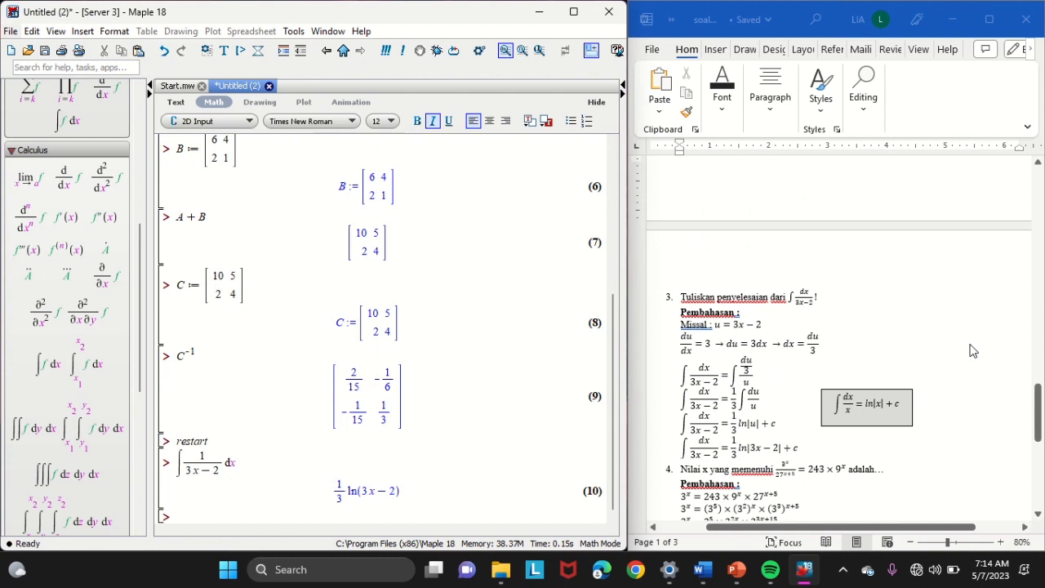
pyautogui.scroll(1, 970, 349)
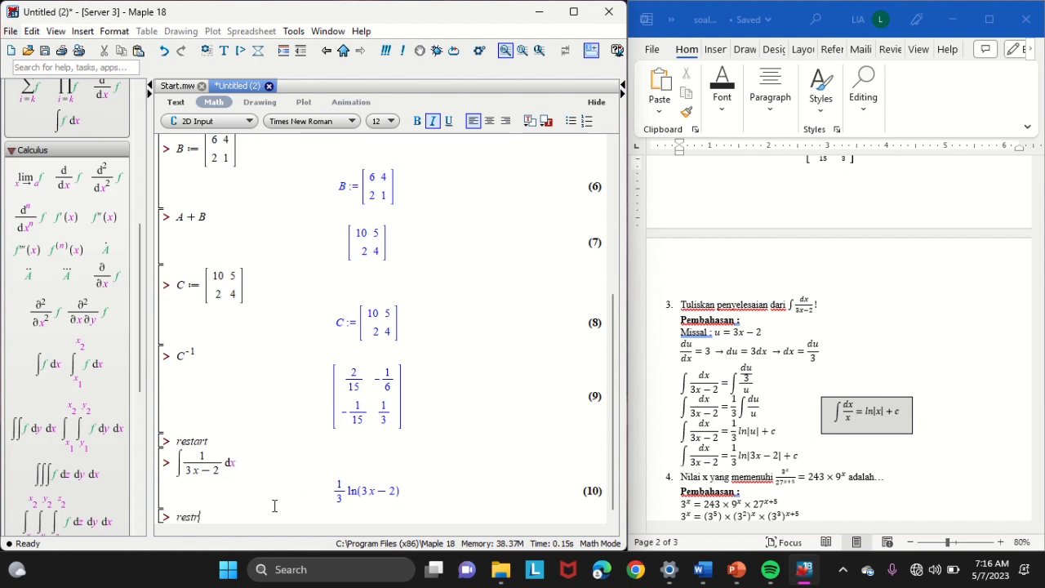
# Step: Correct the misspelled restart command on the Maple worksheet's last line and execute it
pyautogui.press('BackSpace')
pyautogui.write('art')
pyautogui.press('Return')
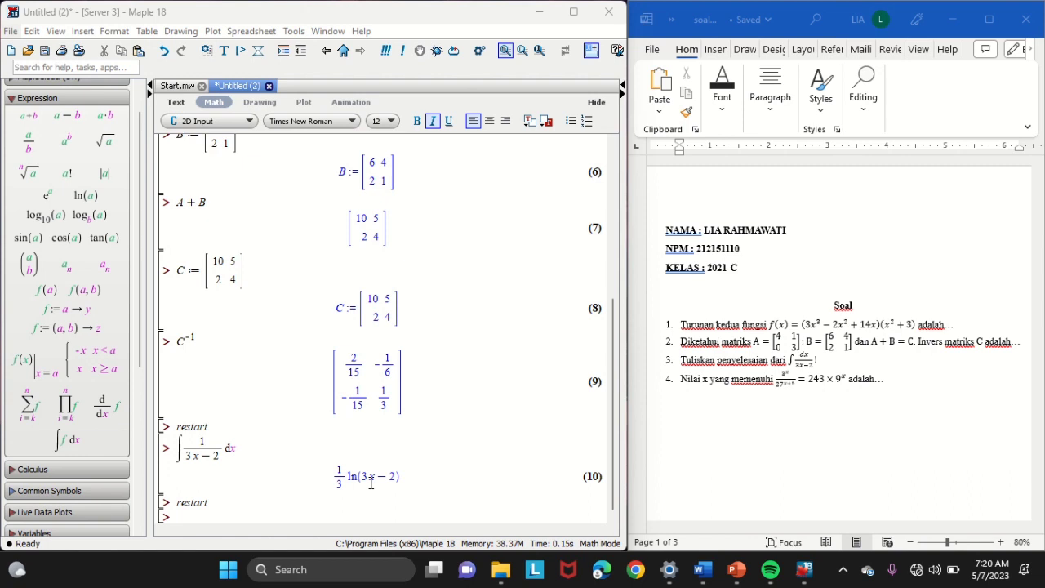
# Step: Start defining f in the Maple worksheet with the fraction 3^x/27^(x+5) as the equation's left-hand side
pyautogui.click(196, 517)
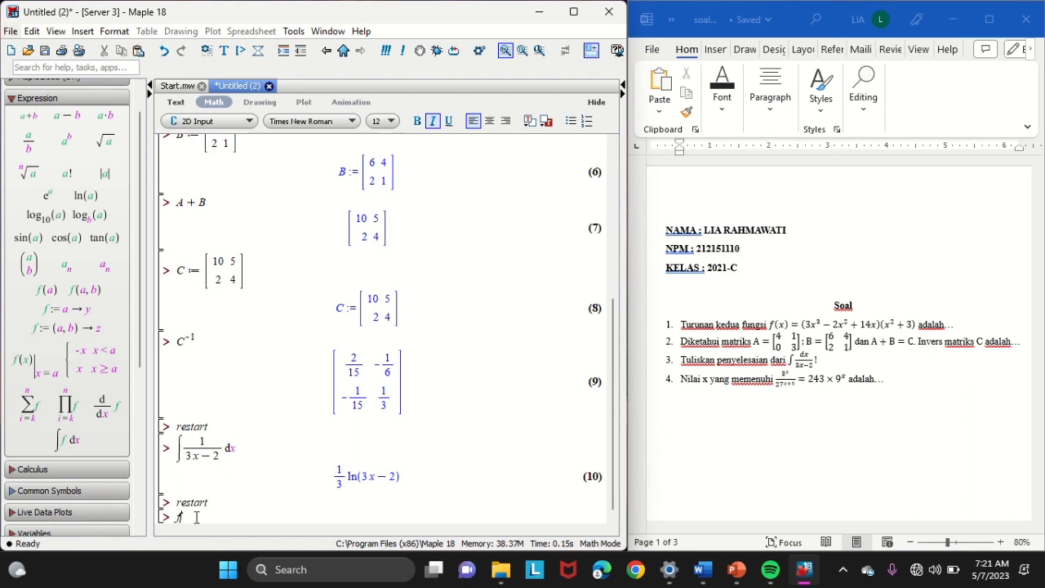
pyautogui.write('f:L')
pyautogui.press('BackSpace')
pyautogui.write('= 3^x')
pyautogui.press('Right')
pyautogui.write('/')
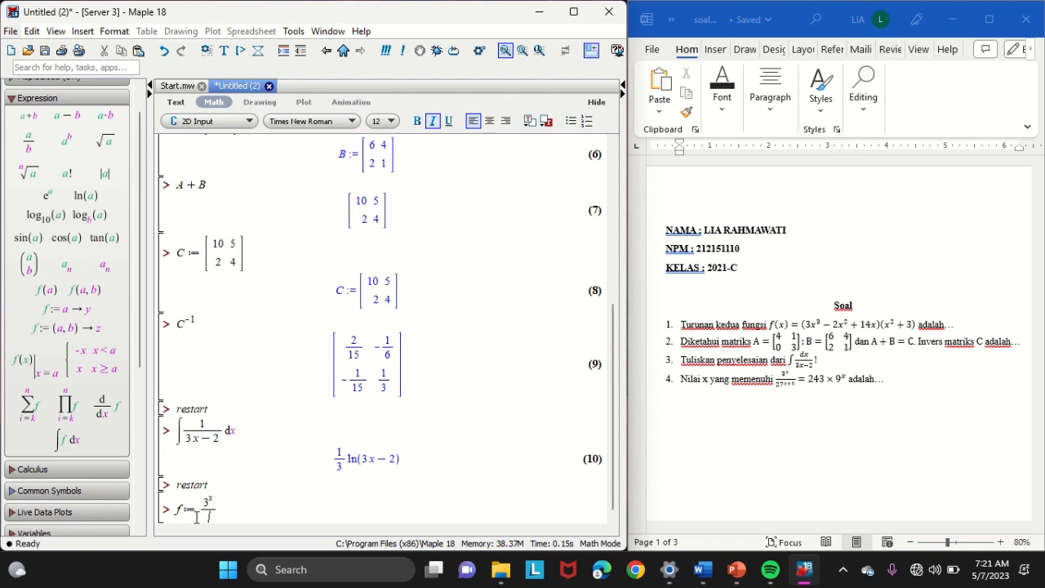
pyautogui.write('27^x+5')
pyautogui.press('Right')
pyautogui.press('Right')
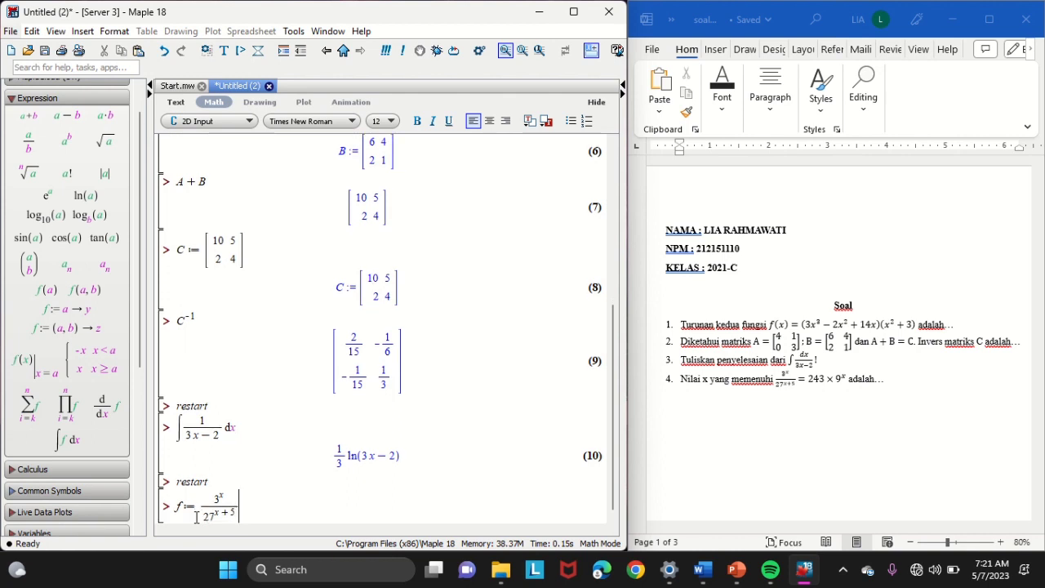
# Step: Complete the equation for f with 243*9^x as its right-hand side and execute the definition
pyautogui.write('=')
pyautogui.write('2')
pyautogui.write('43')
pyautogui.write('*9')
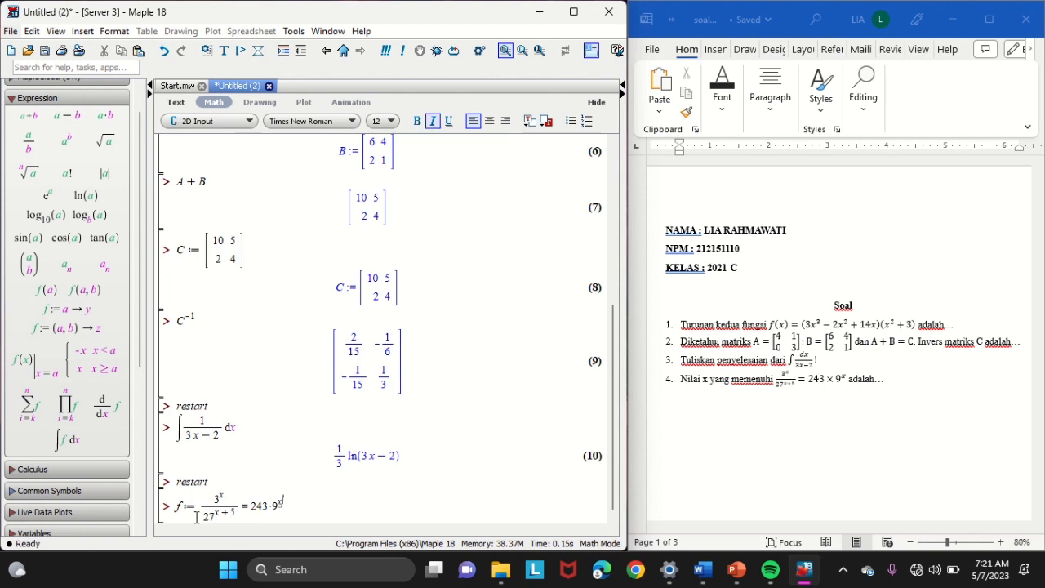
pyautogui.write('^x')
pyautogui.press('Return')
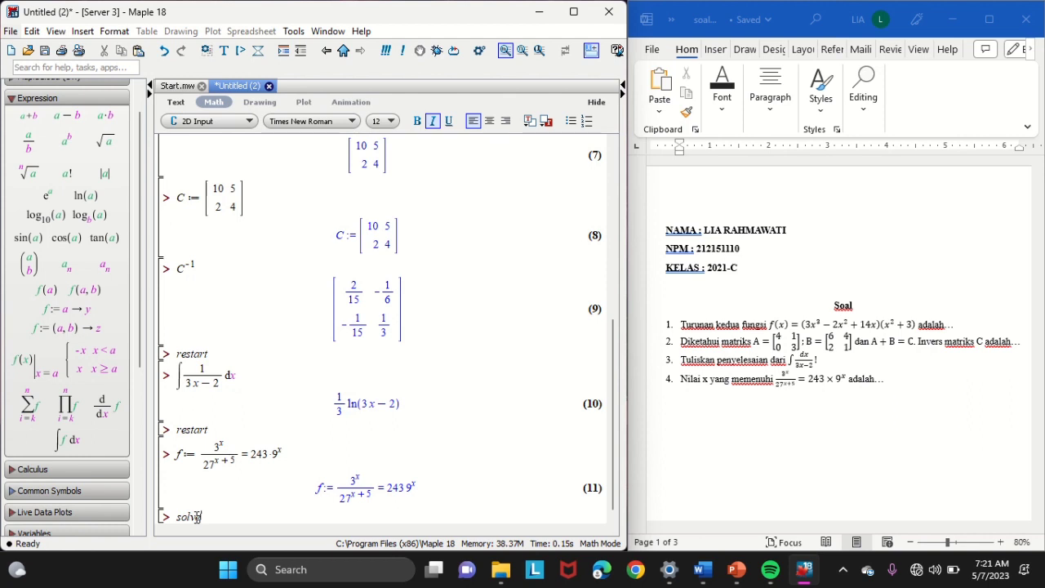
# Step: Solve the exponential equation for x by executing solve(f)
pyautogui.write('solve(f')
pyautogui.press('Return')
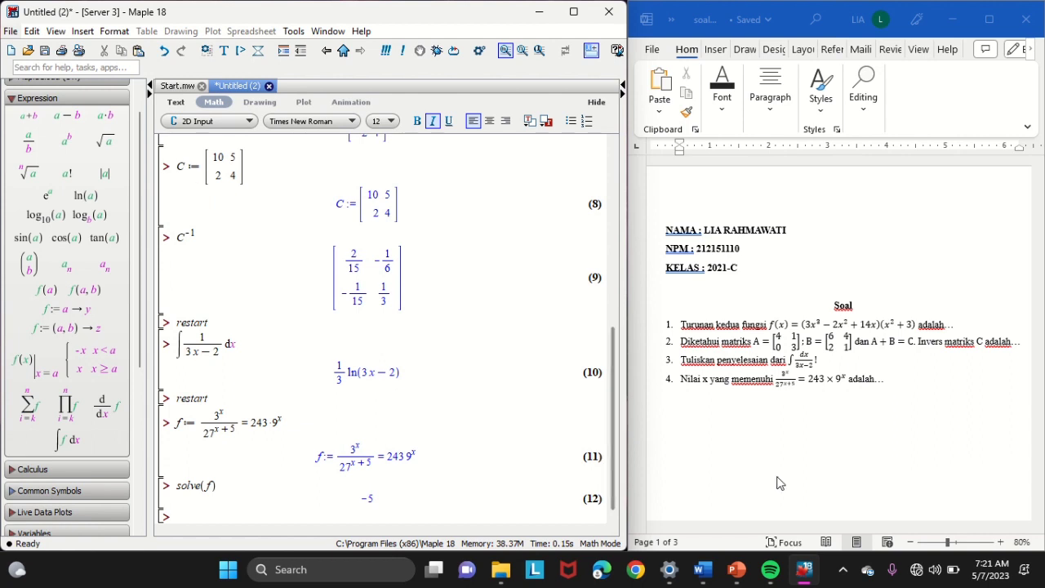
# Step: Find the worked solution of question 4 in the Word document and compare it with the computed value of x
pyautogui.scroll(-8, 778, 483)
pyautogui.scroll(-15, 778, 482)
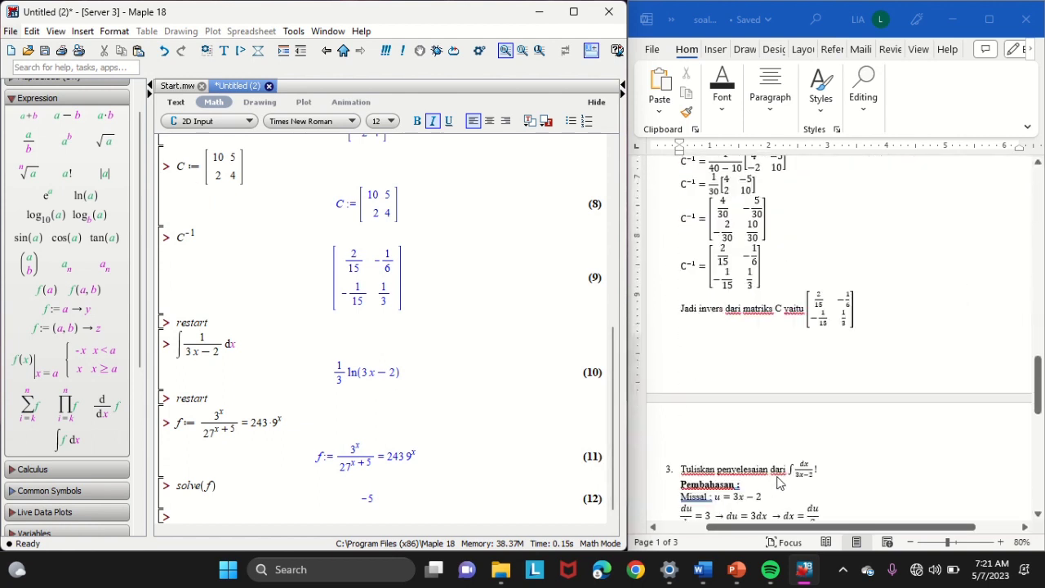
pyautogui.scroll(-4, 778, 483)
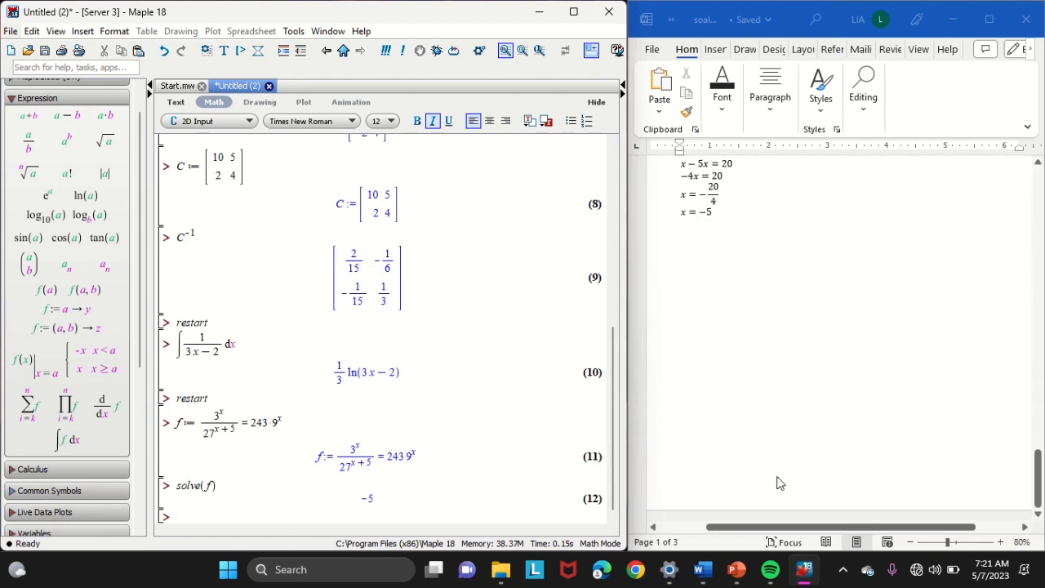
pyautogui.scroll(5, 778, 483)
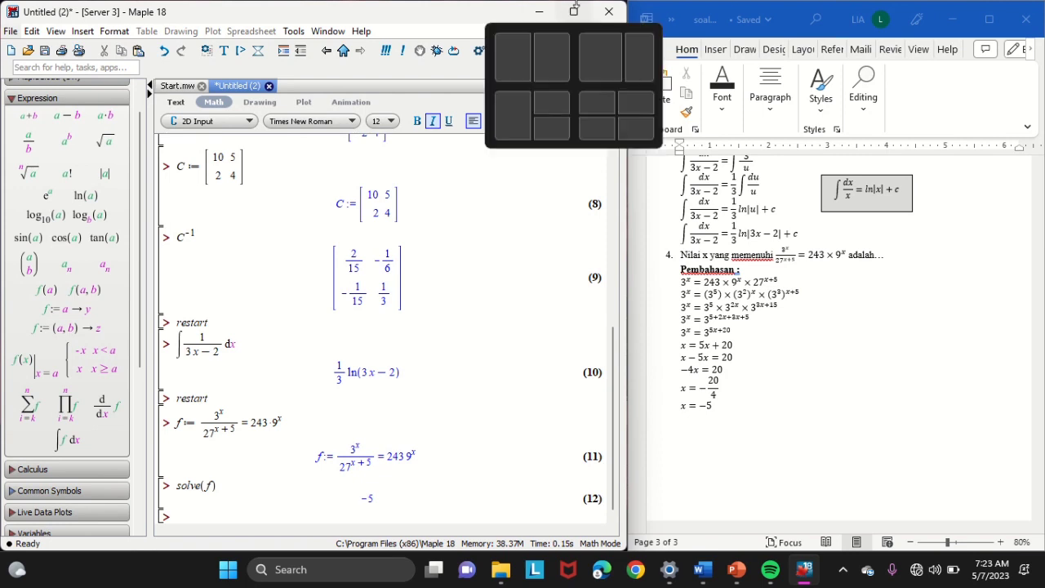
pyautogui.moveTo(576, 6)
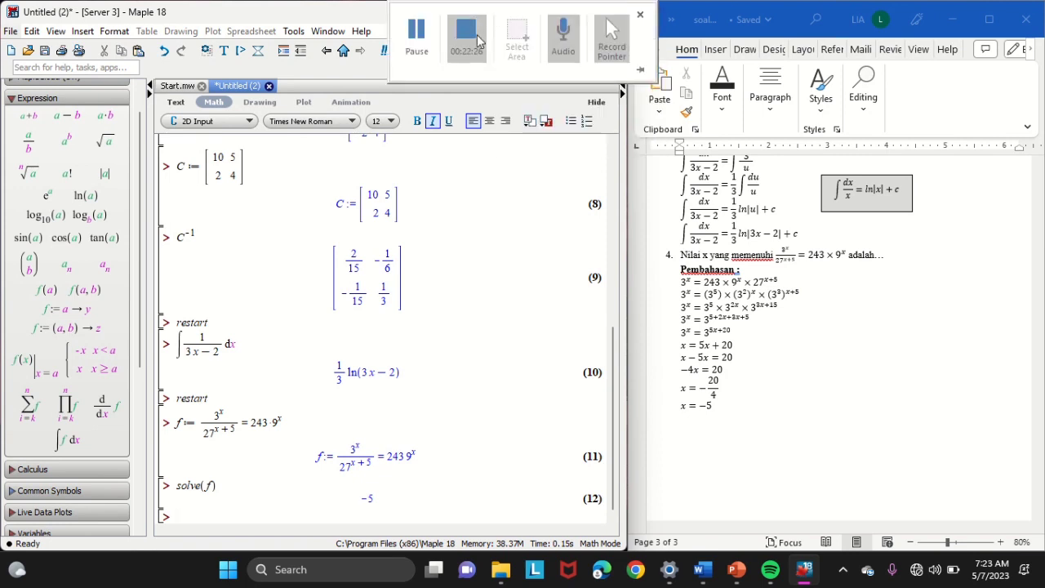